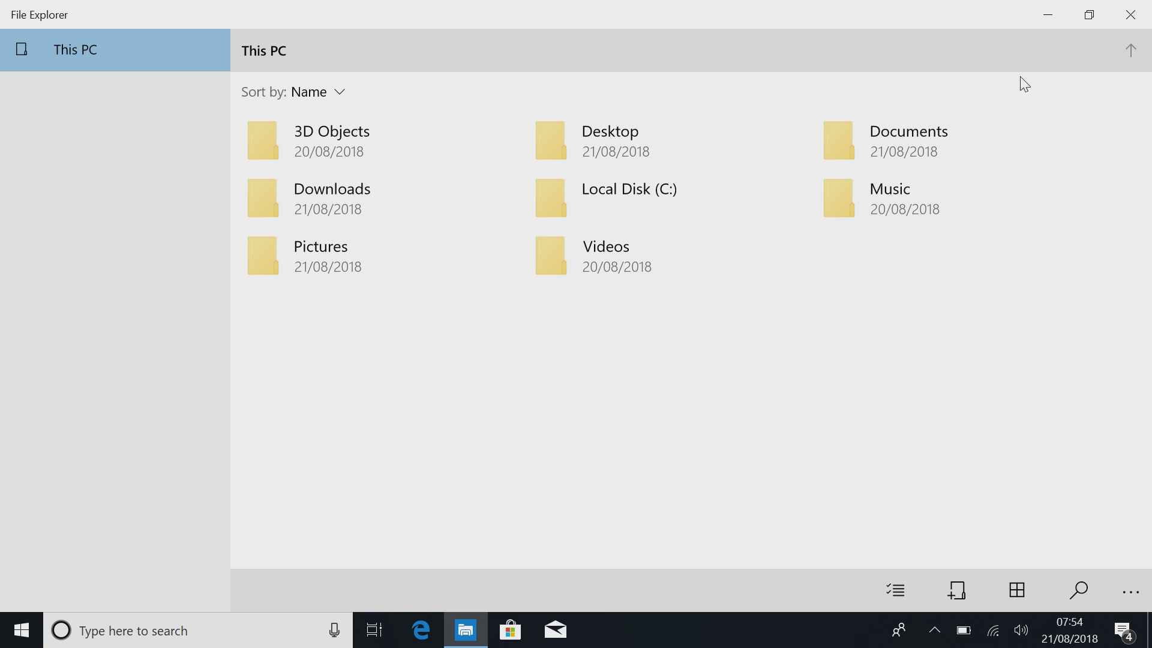
- Open the Pictures folder tile in This PC
{"action": "left_click", "coordinate": [393, 282]}
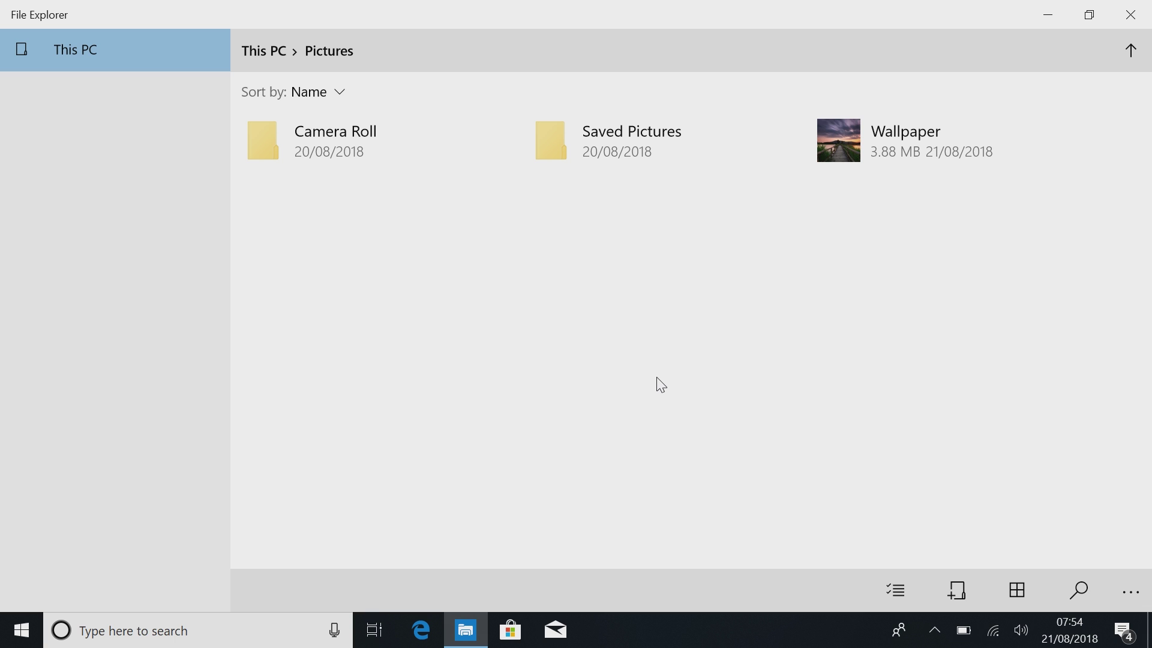
{"action": "right_click", "coordinate": [862, 161]}
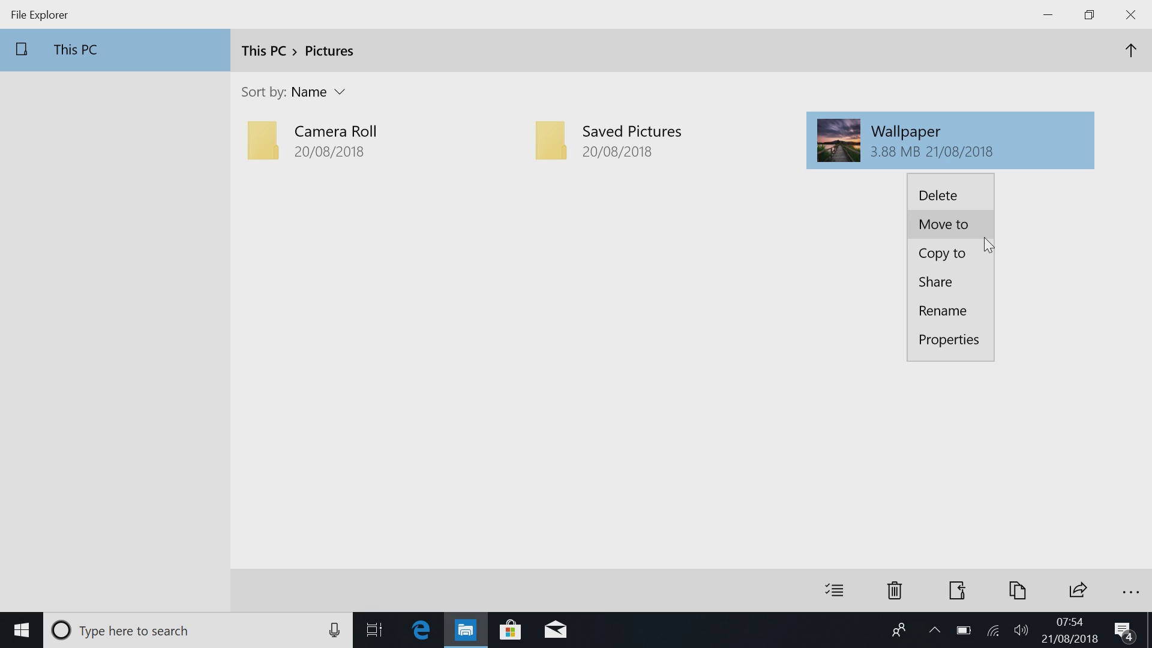
{"action": "left_click", "coordinate": [961, 340]}
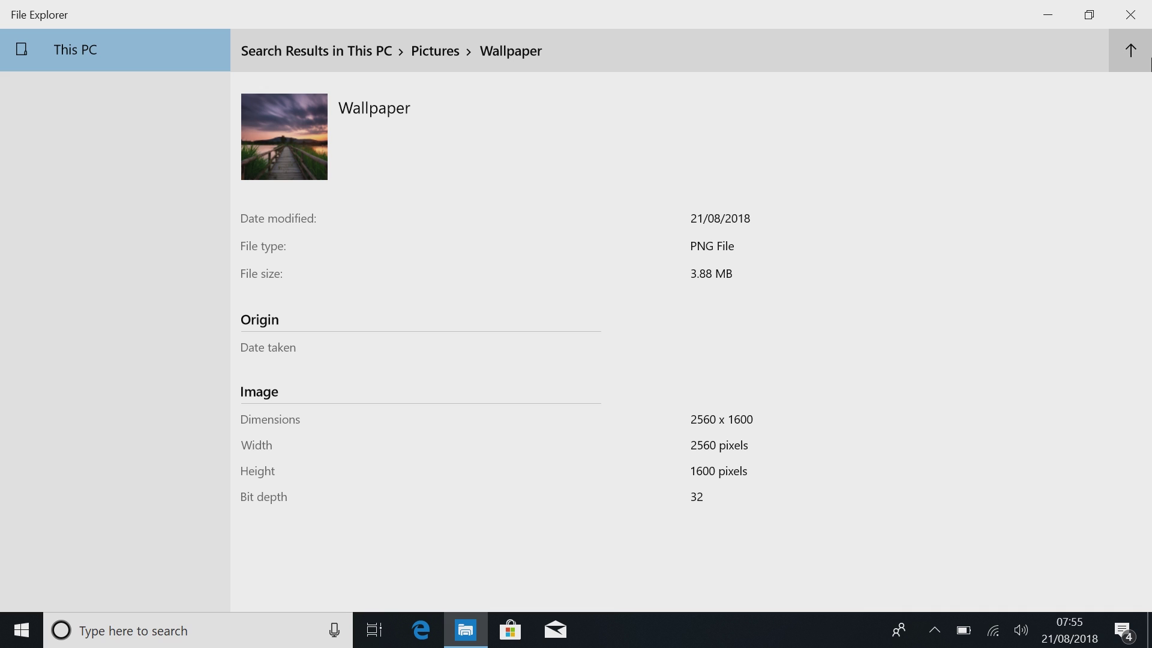
{"action": "left_click", "coordinate": [1131, 51]}
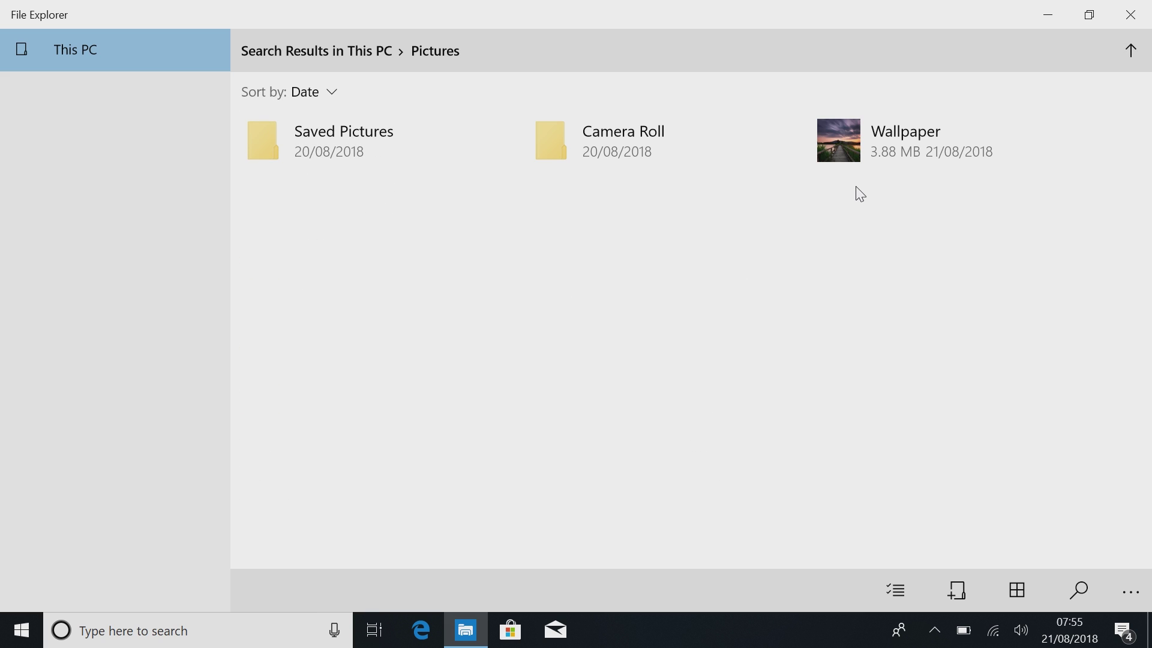
{"action": "right_click", "coordinate": [870, 155]}
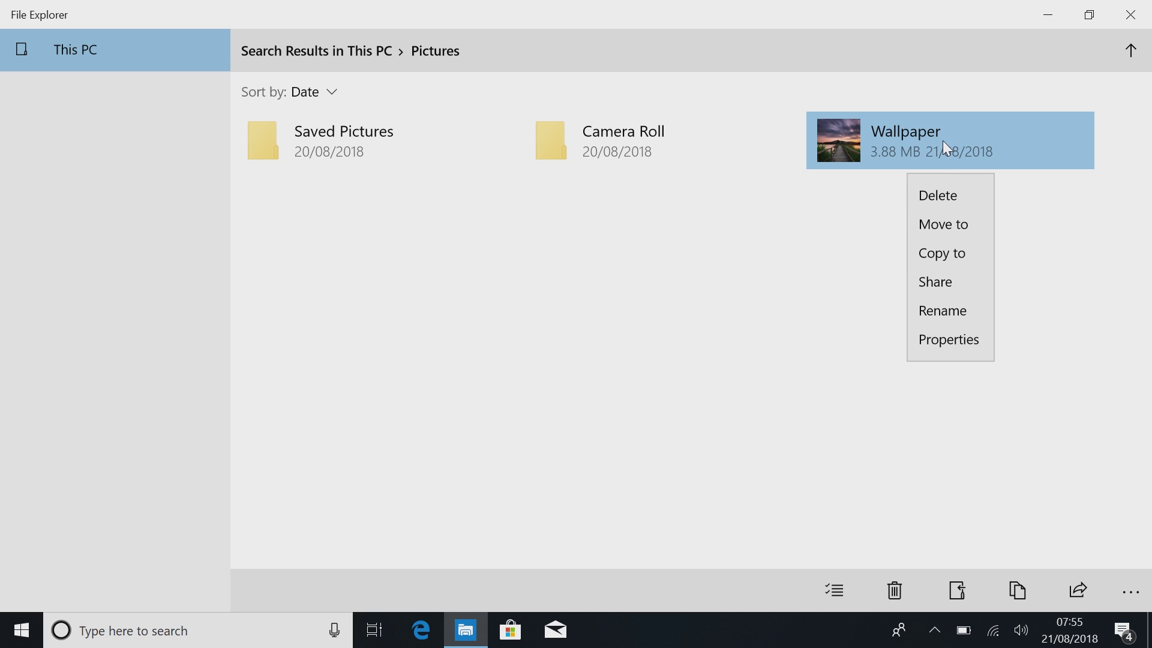
{"action": "left_click", "coordinate": [427, 259]}
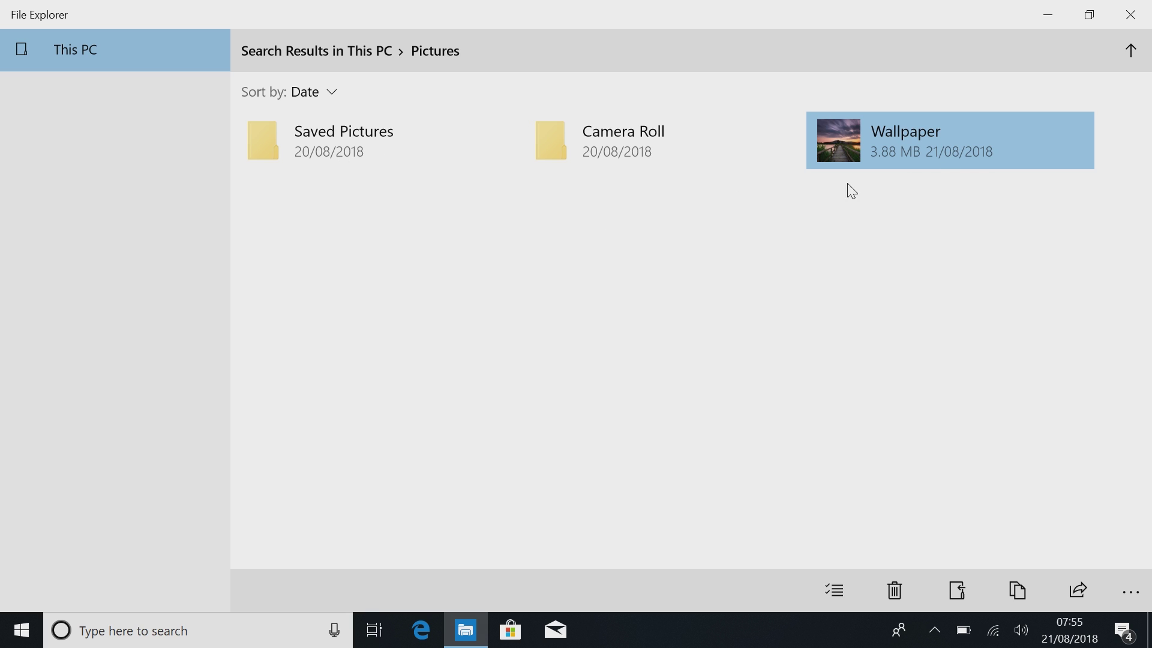
- Move the Wallpaper image from Pictures into Saved Pictures
{"action": "right_click", "coordinate": [883, 146]}
{"action": "left_click", "coordinate": [895, 208]}
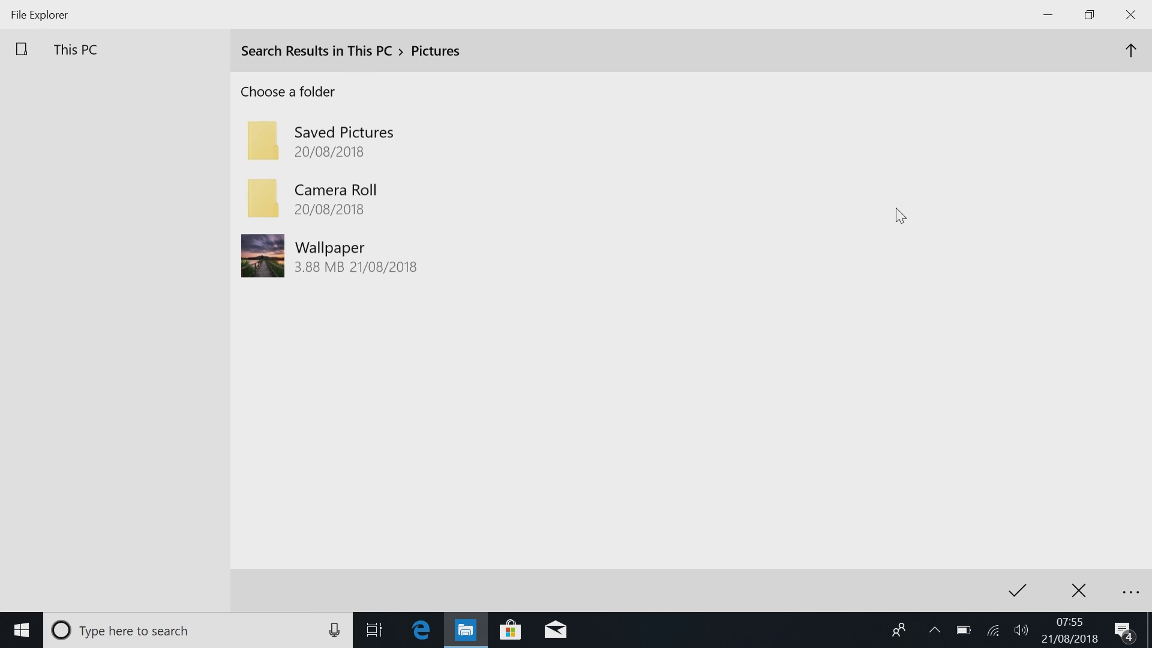
{"action": "left_click", "coordinate": [373, 157]}
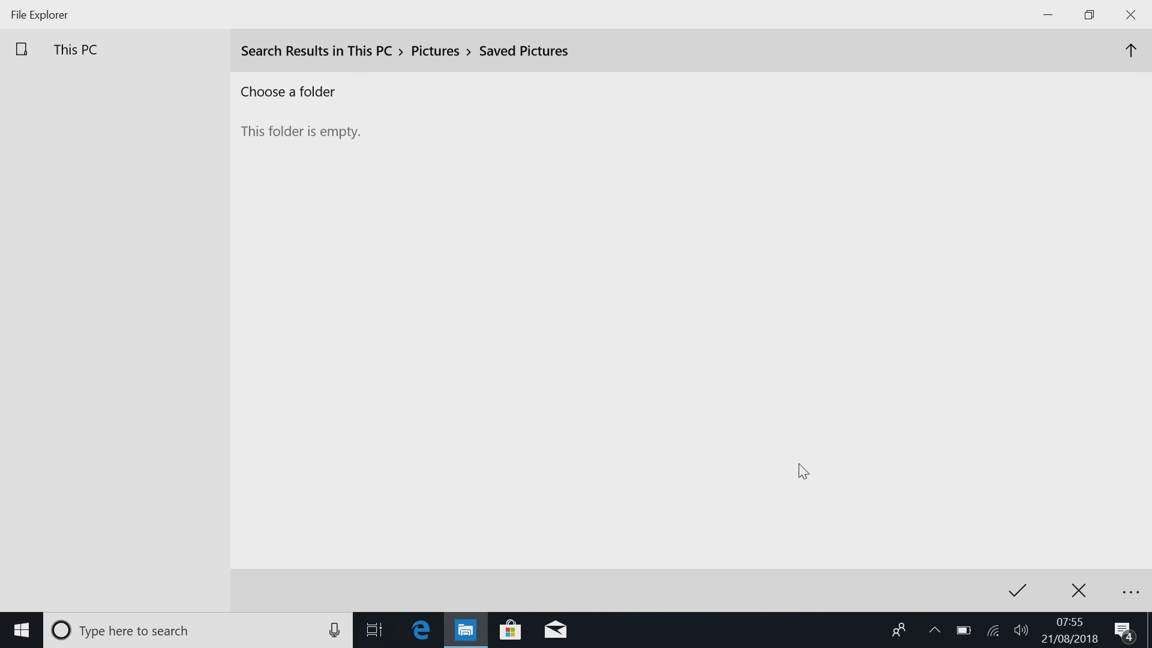
{"action": "left_click", "coordinate": [1015, 596]}
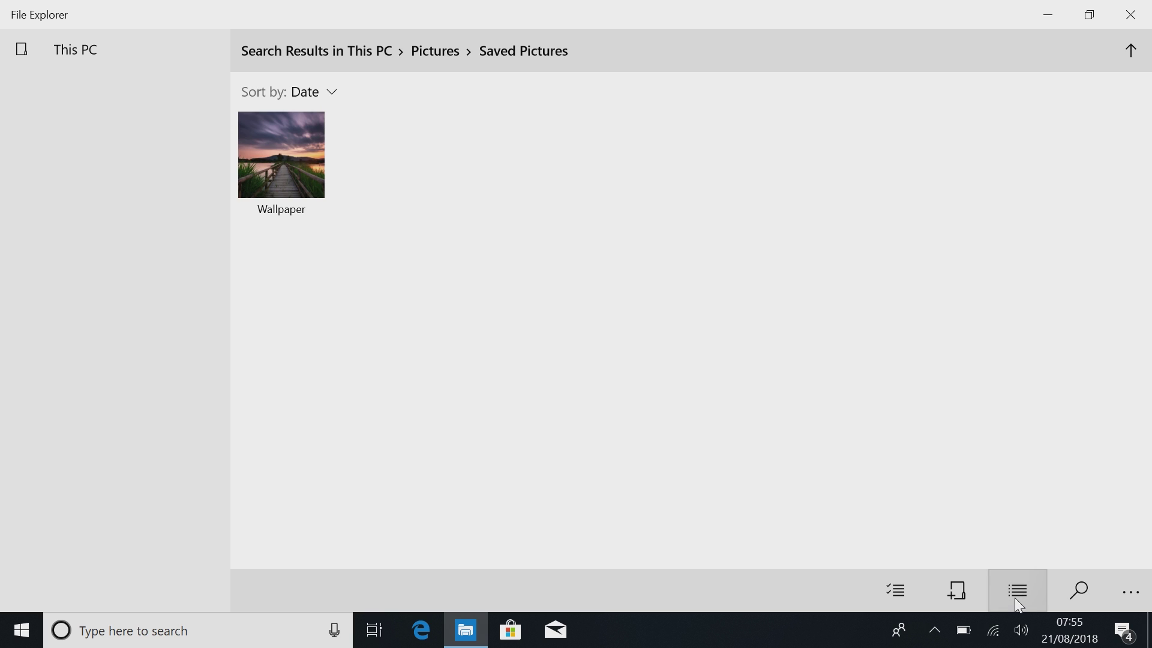
- Move Wallpaper from Saved Pictures back into Pictures
{"action": "right_click", "coordinate": [287, 181]}
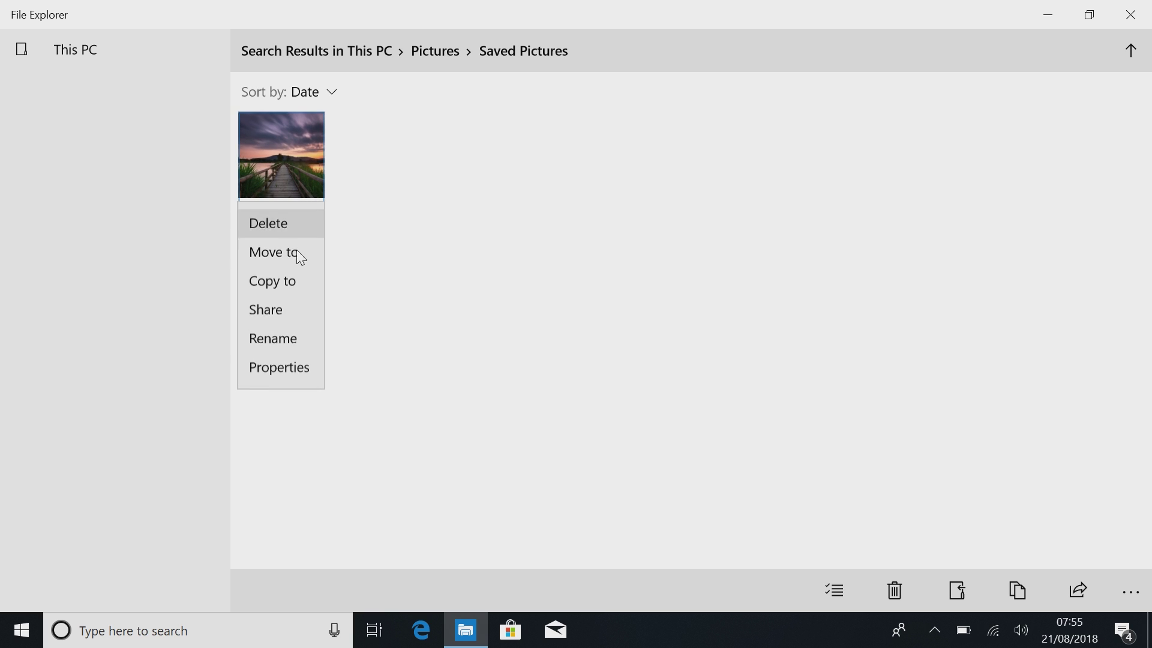
{"action": "left_click", "coordinate": [285, 268]}
{"action": "left_click", "coordinate": [424, 60]}
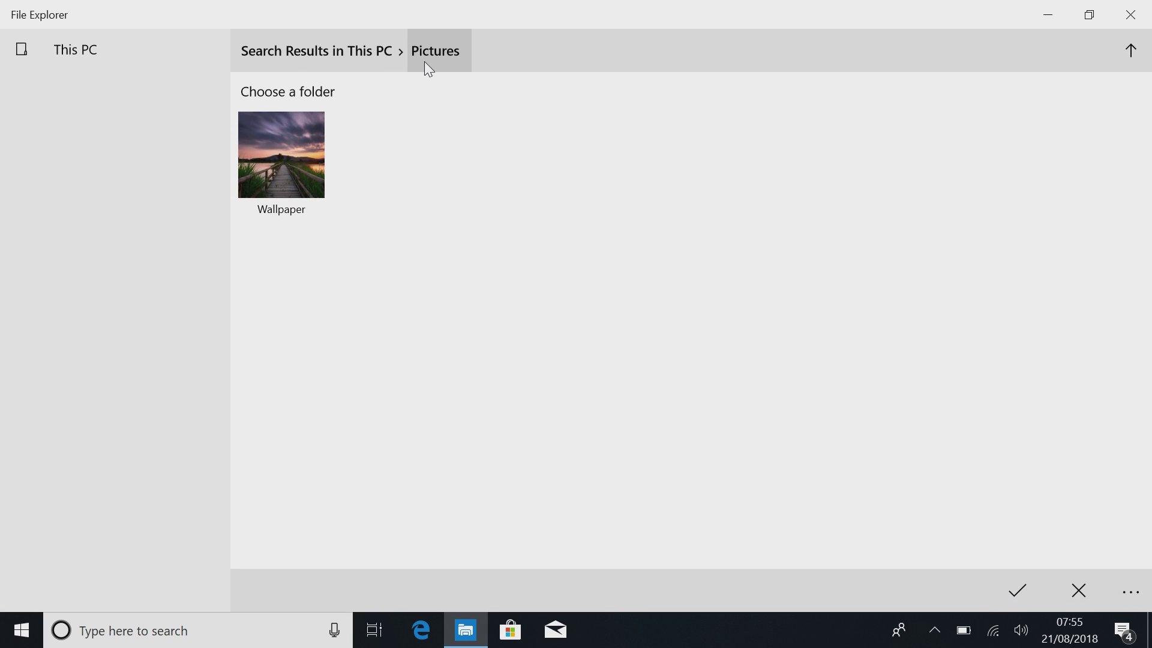
{"action": "left_click", "coordinate": [1018, 599]}
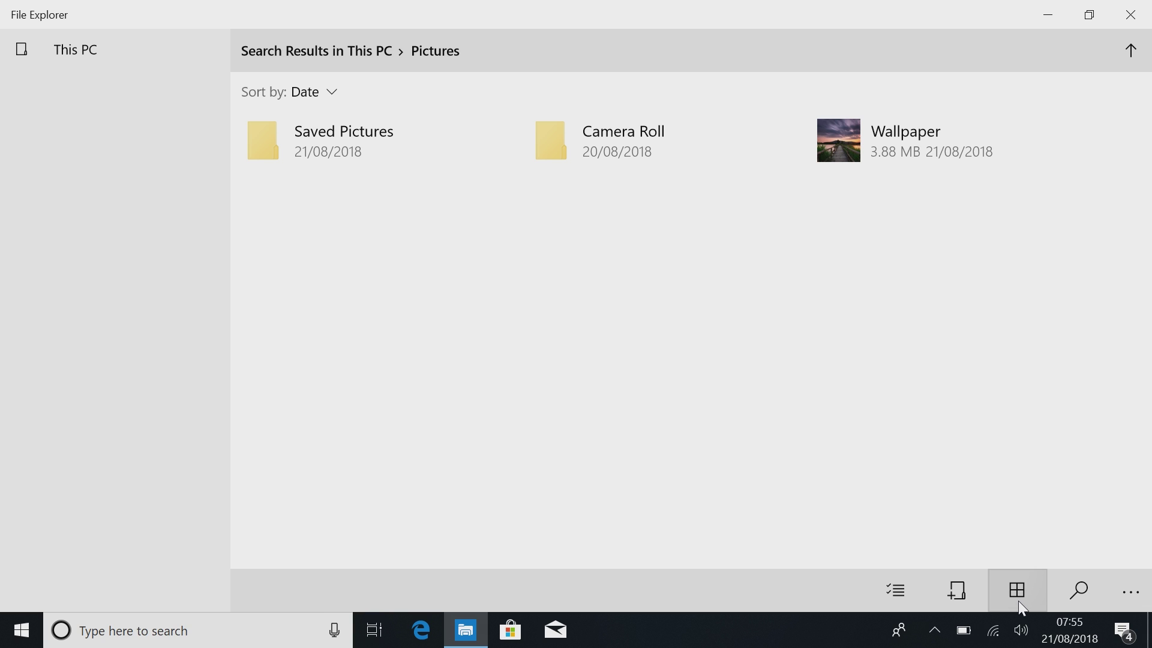
- Copy Wallpaper into Camera Roll, then return to Pictures and select Wallpaper
{"action": "right_click", "coordinate": [851, 116]}
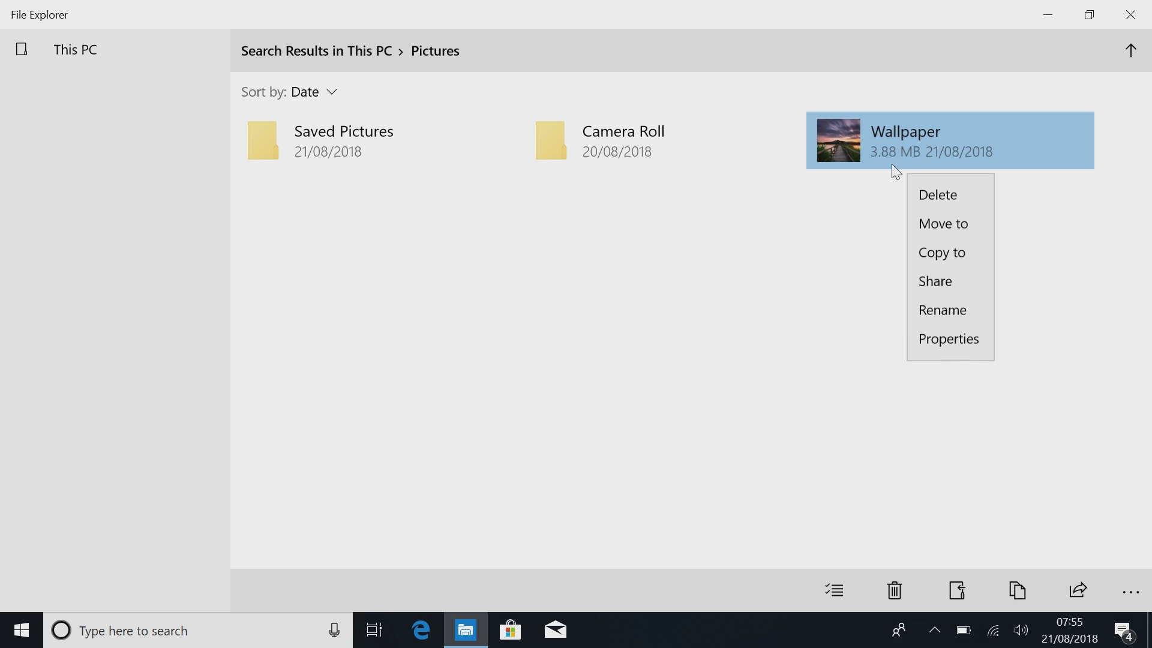
{"action": "left_click", "coordinate": [959, 253]}
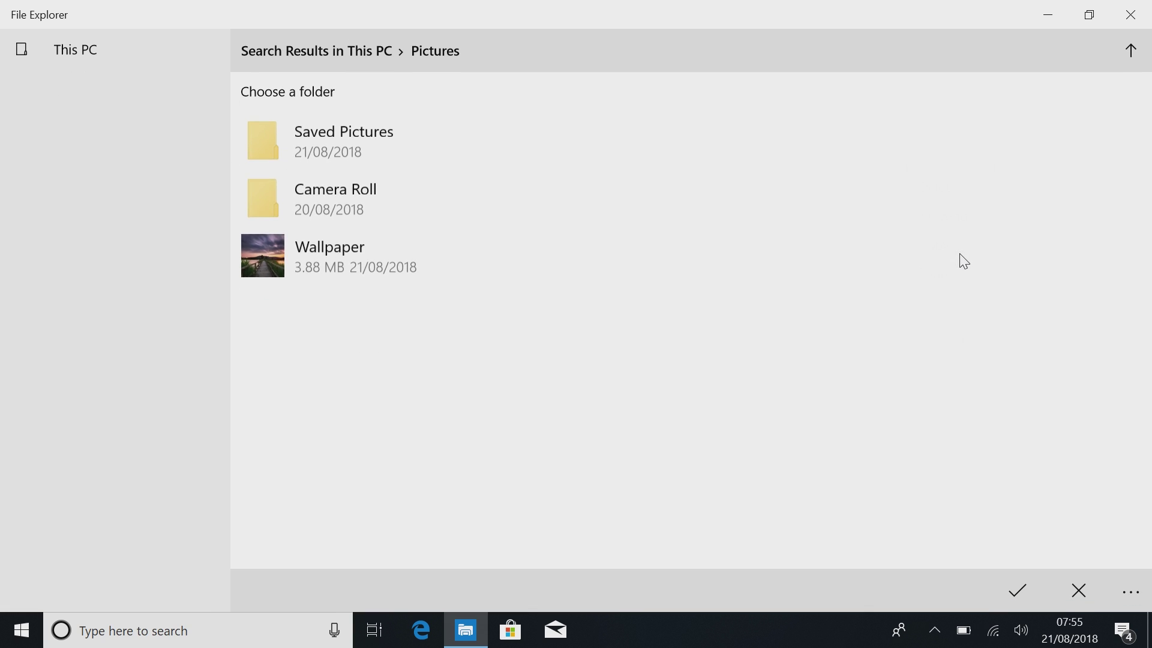
{"action": "left_click", "coordinate": [700, 137]}
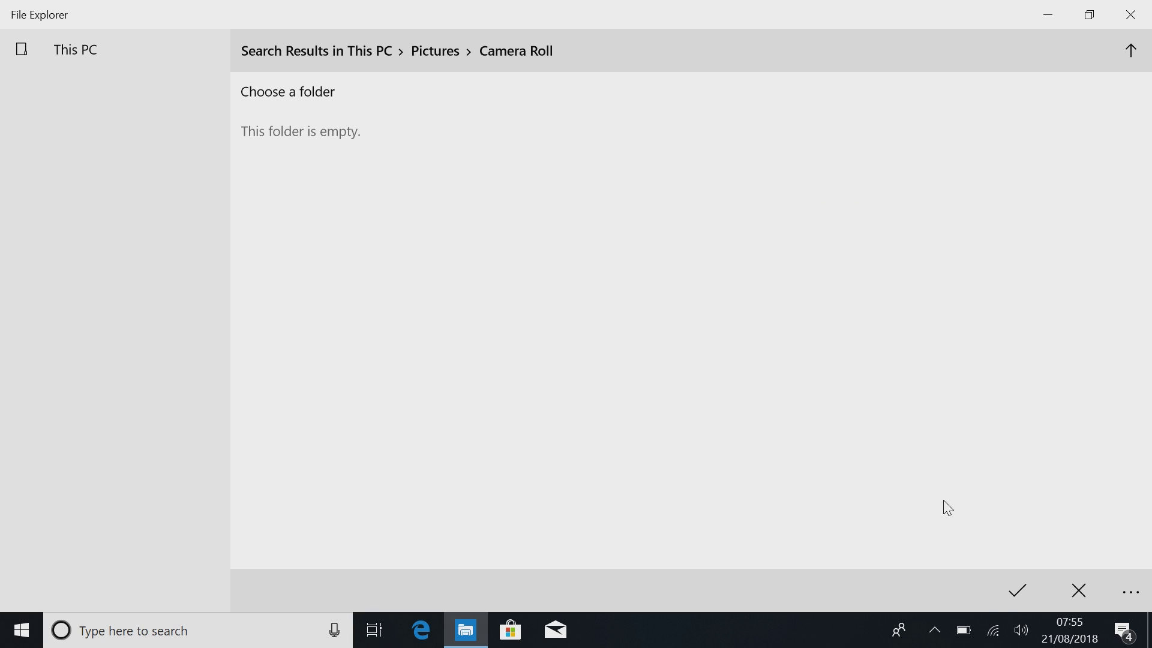
{"action": "left_click", "coordinate": [1011, 594]}
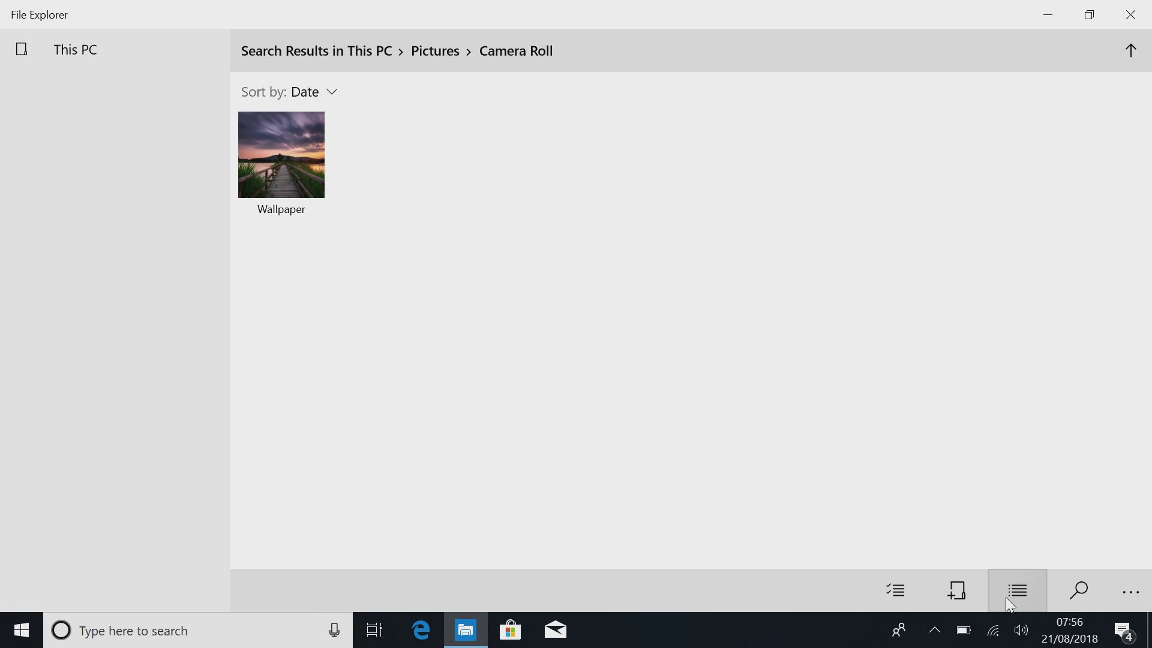
{"action": "left_click", "coordinate": [438, 60]}
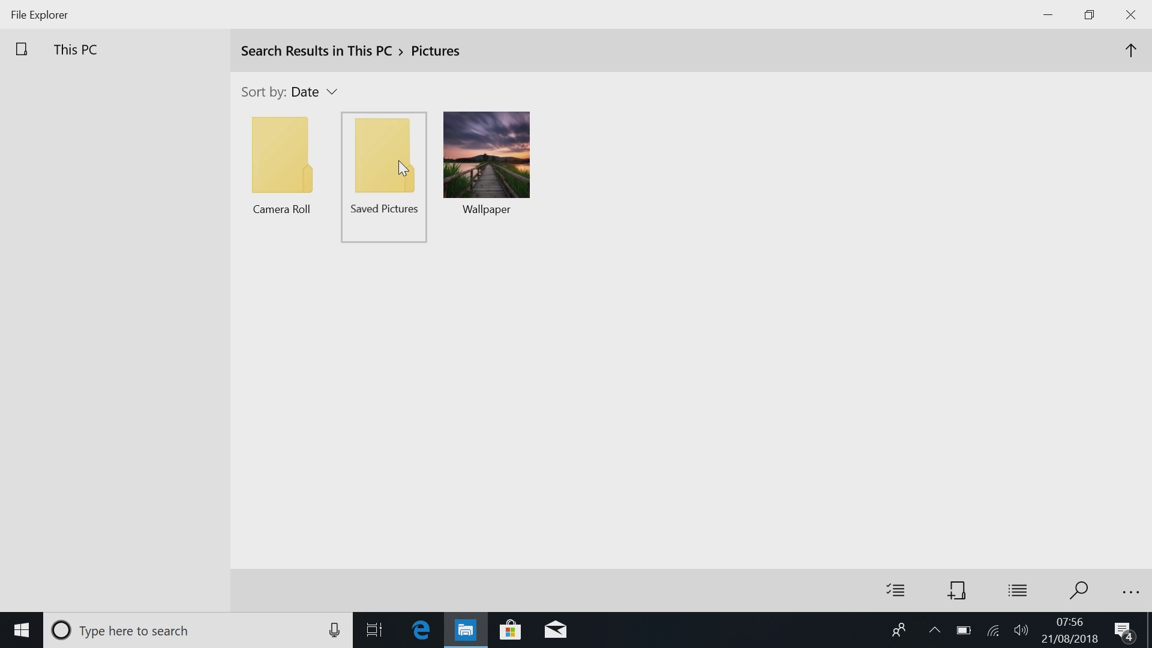
{"action": "left_click", "coordinate": [477, 144]}
{"action": "double_click", "coordinate": [477, 144]}
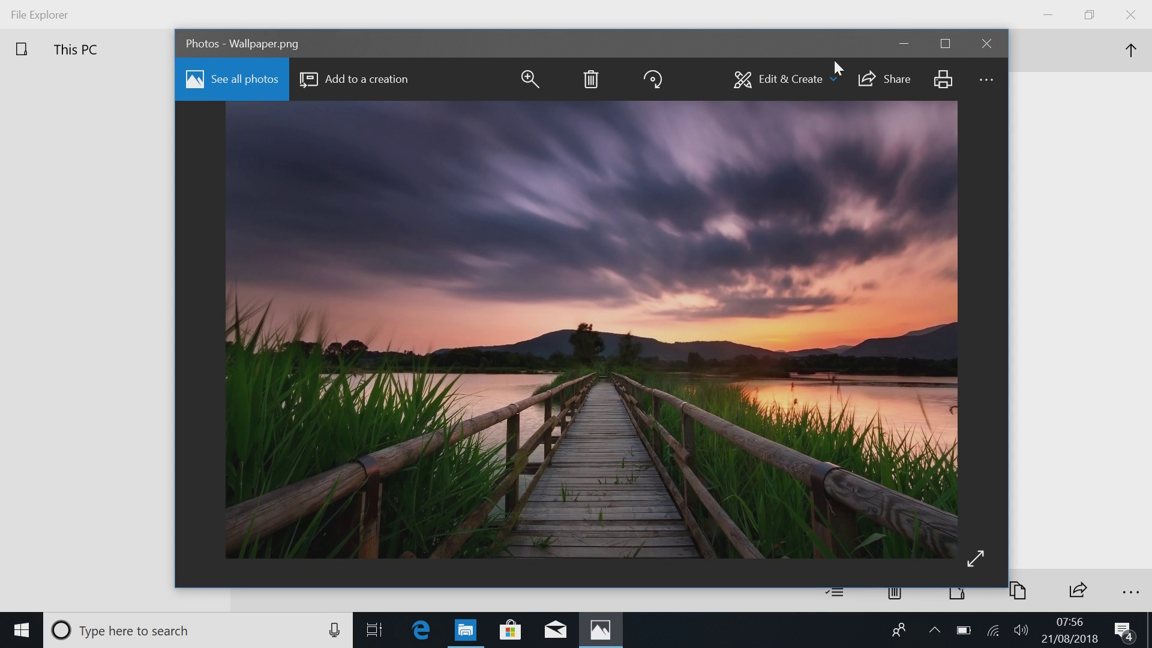
{"action": "left_click", "coordinate": [984, 42]}
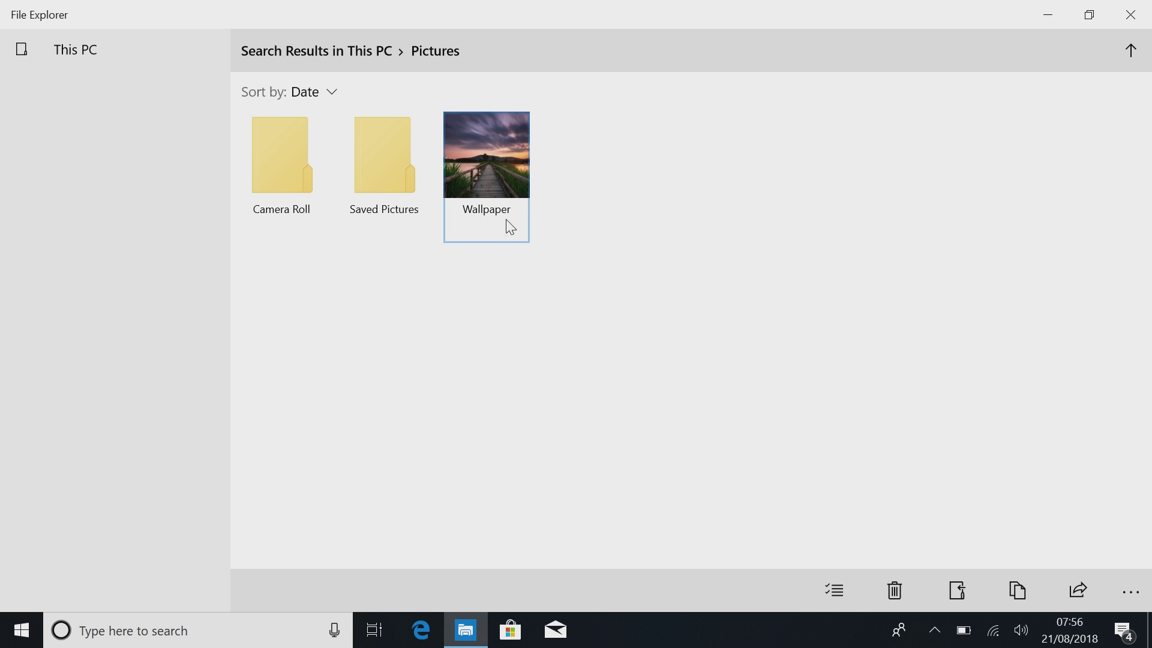
- Open WordPad Doc from the Documents folder in WordPad
{"action": "left_click", "coordinate": [296, 51]}
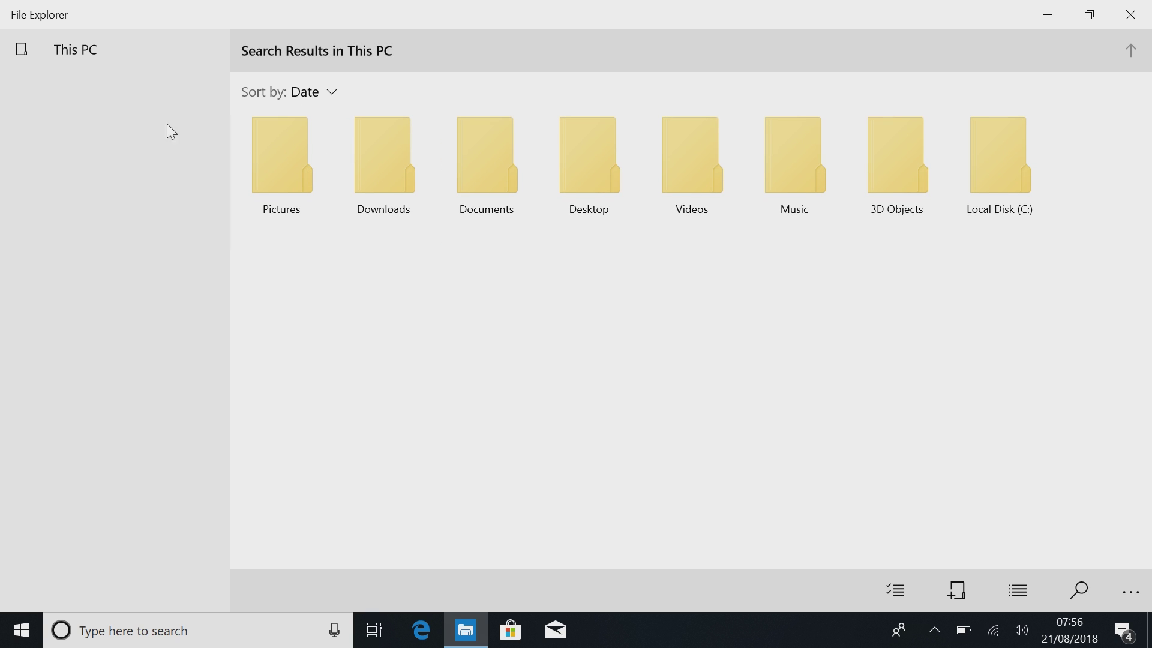
{"action": "left_click", "coordinate": [480, 180]}
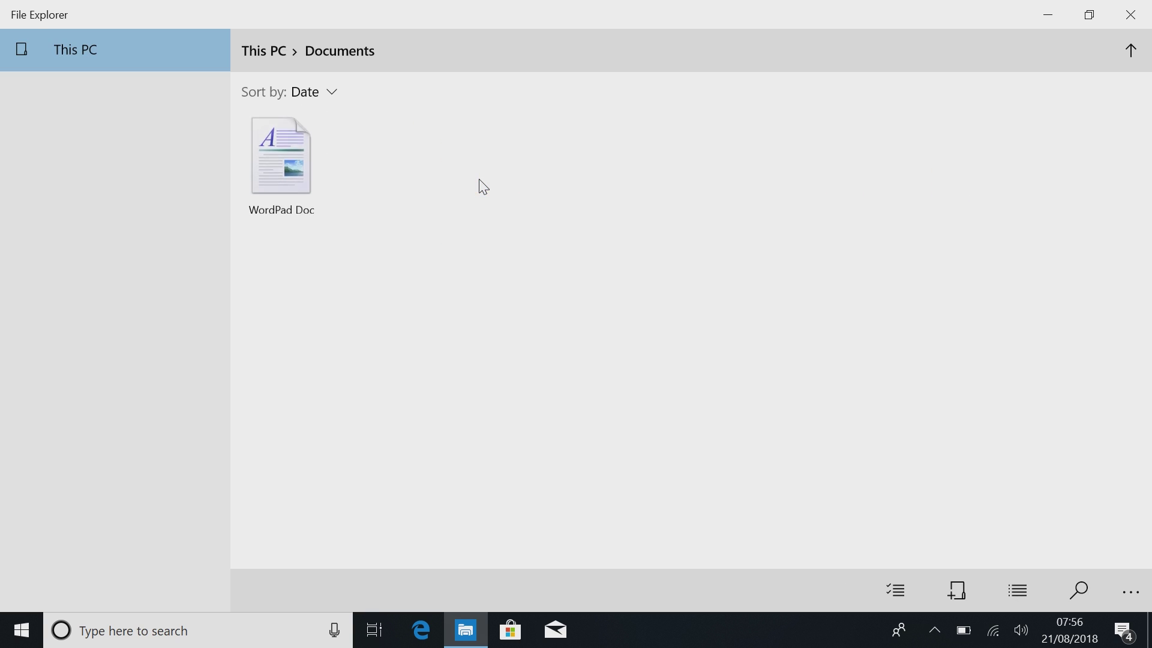
{"action": "double_click", "coordinate": [294, 189]}
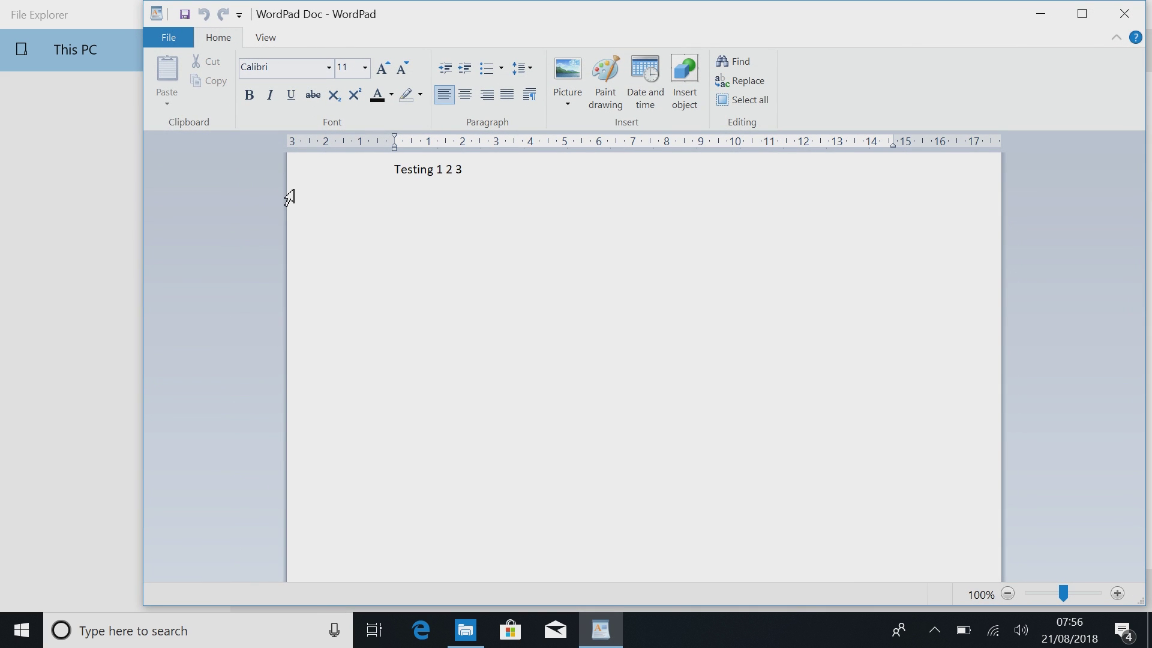
- Close WordPad and open the Downloads folder from This PC
{"action": "left_click", "coordinate": [1125, 14]}
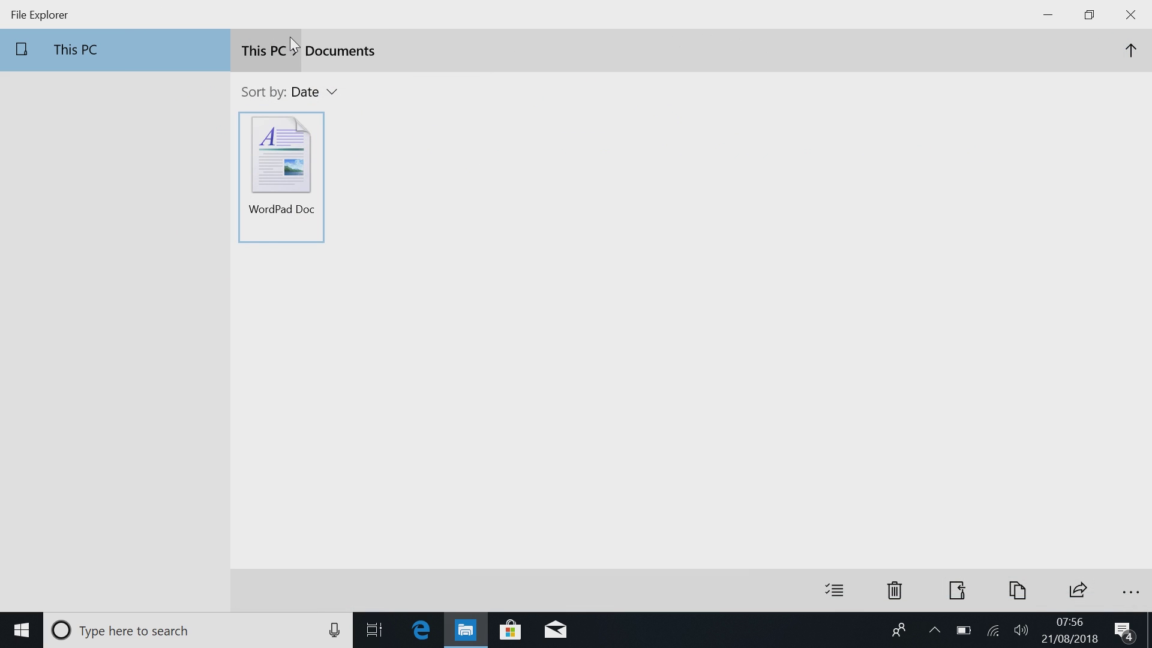
{"action": "left_click", "coordinate": [291, 37]}
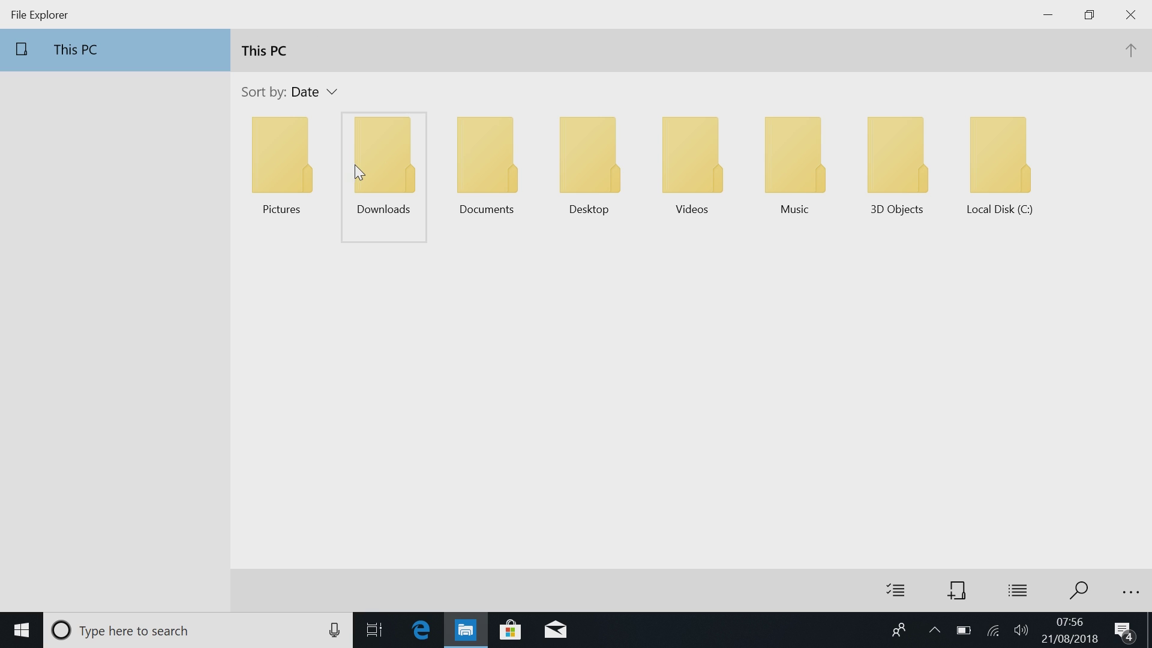
{"action": "left_click", "coordinate": [357, 168]}
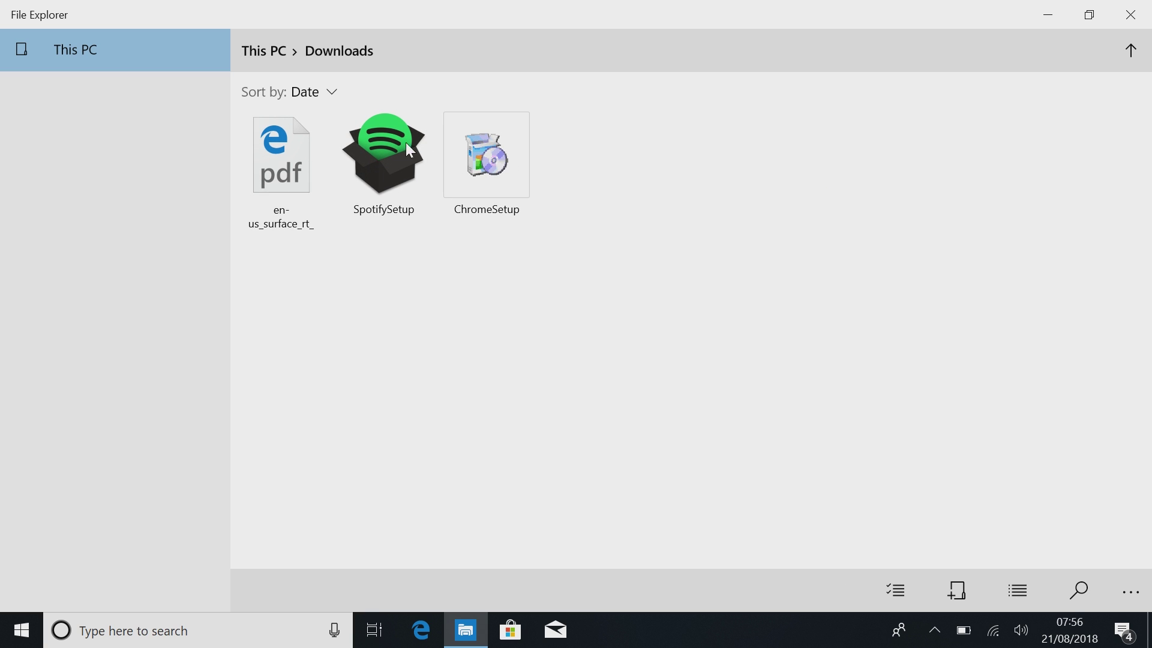
{"action": "double_click", "coordinate": [389, 142]}
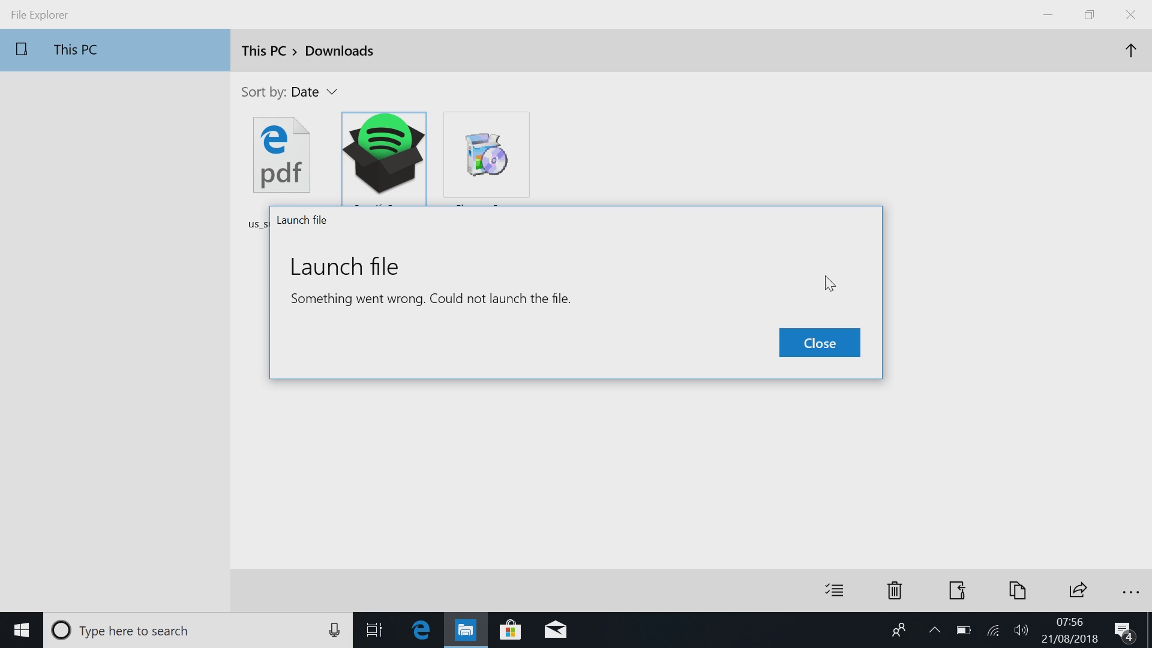
{"action": "left_click", "coordinate": [819, 343]}
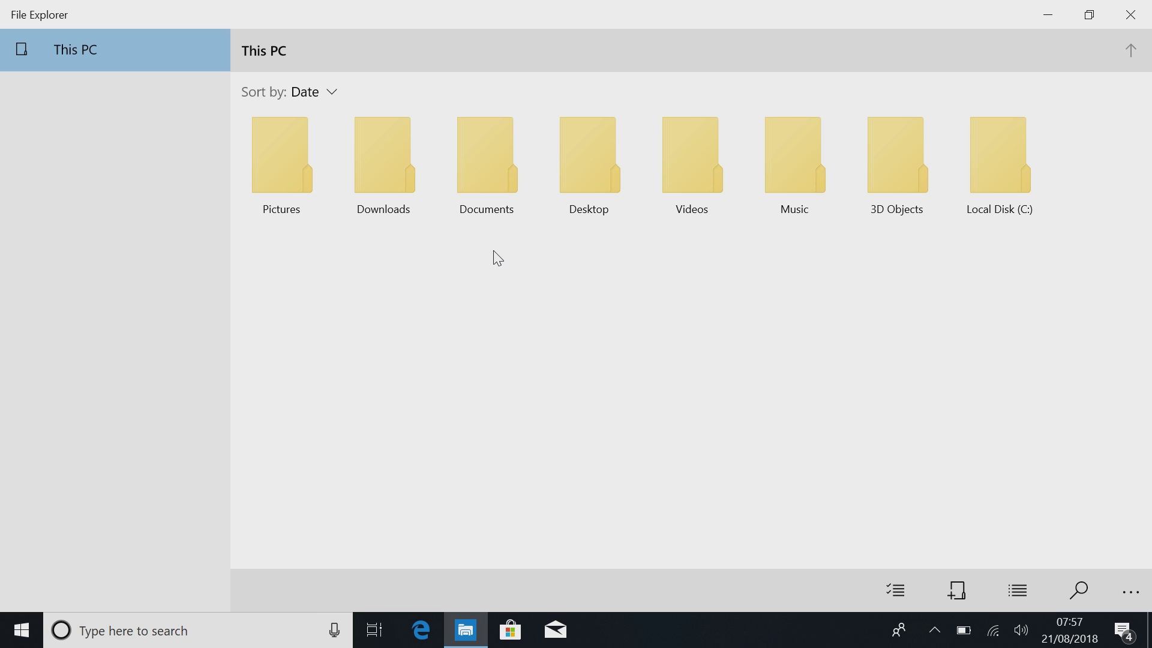
- In Documents, start copying WordPad Doc, cancel it, then refresh the folder
{"action": "left_click", "coordinate": [501, 197]}
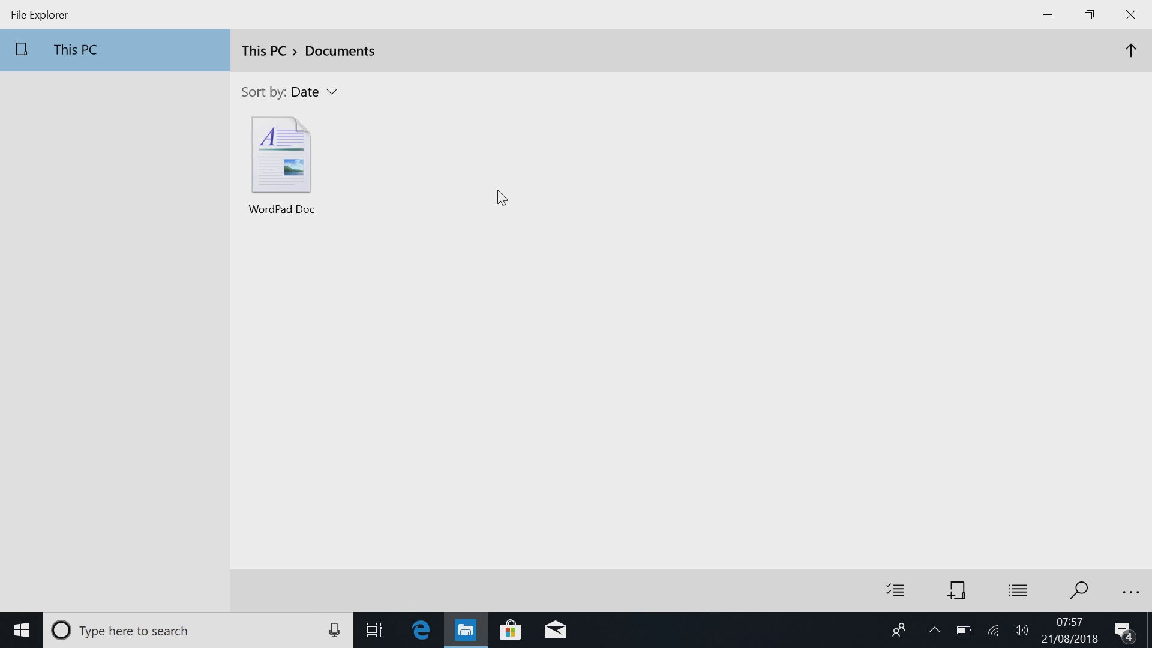
{"action": "right_click", "coordinate": [275, 159]}
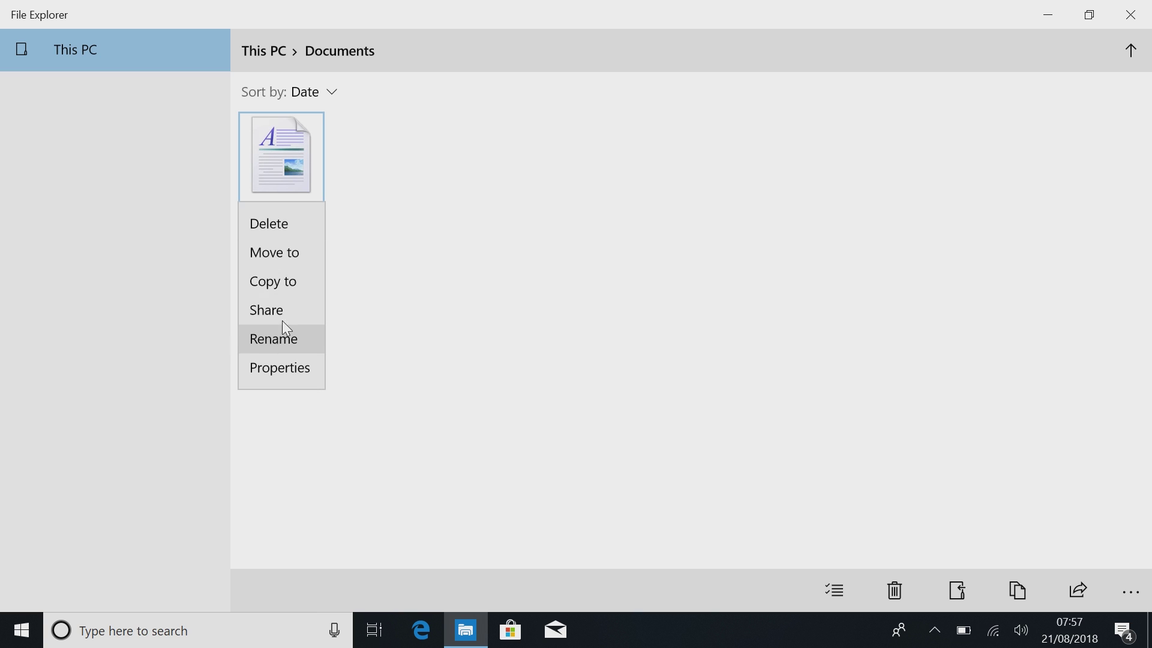
{"action": "left_click", "coordinate": [273, 274]}
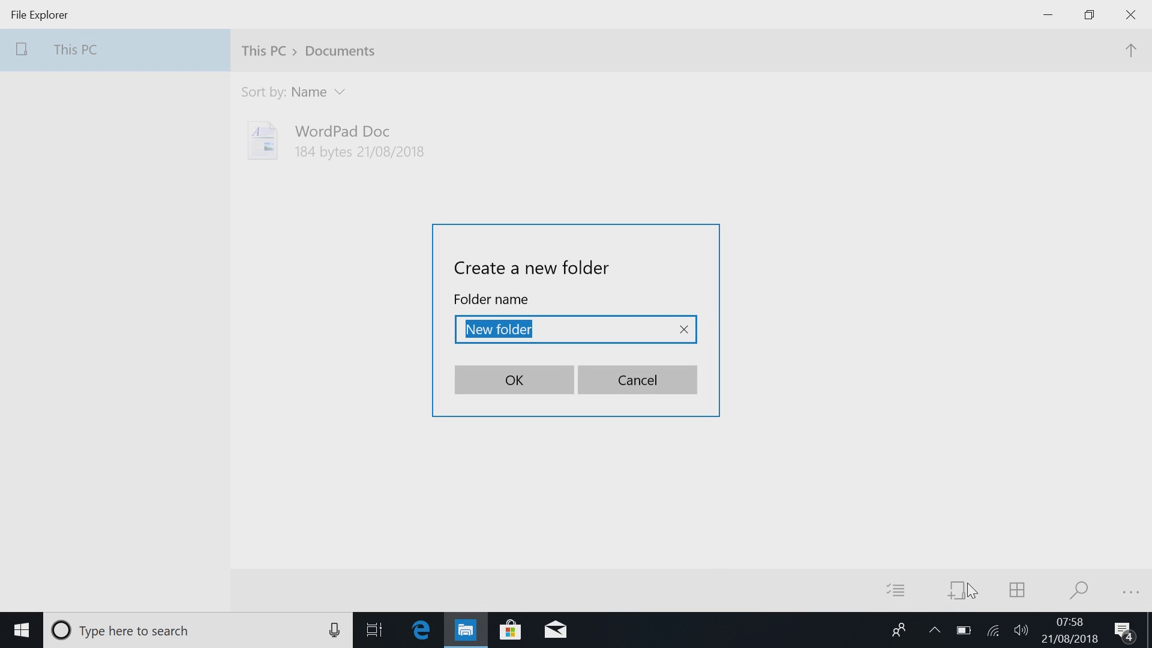
{"action": "left_click", "coordinate": [630, 394]}
{"action": "left_click", "coordinate": [1131, 593]}
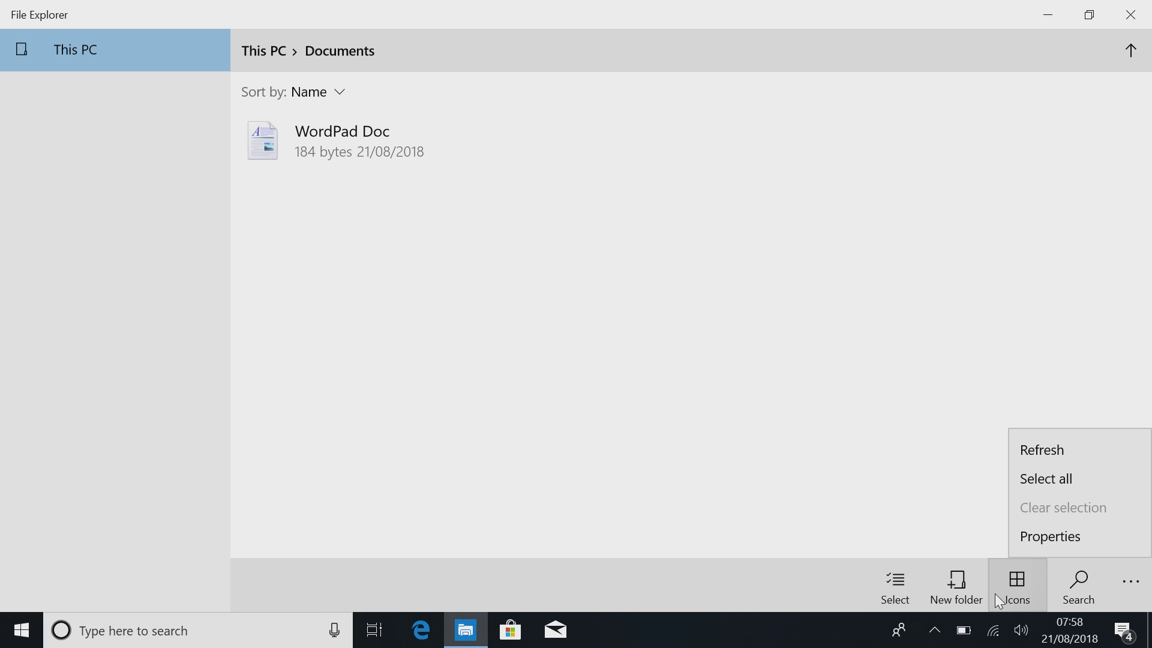
{"action": "left_click", "coordinate": [1086, 456]}
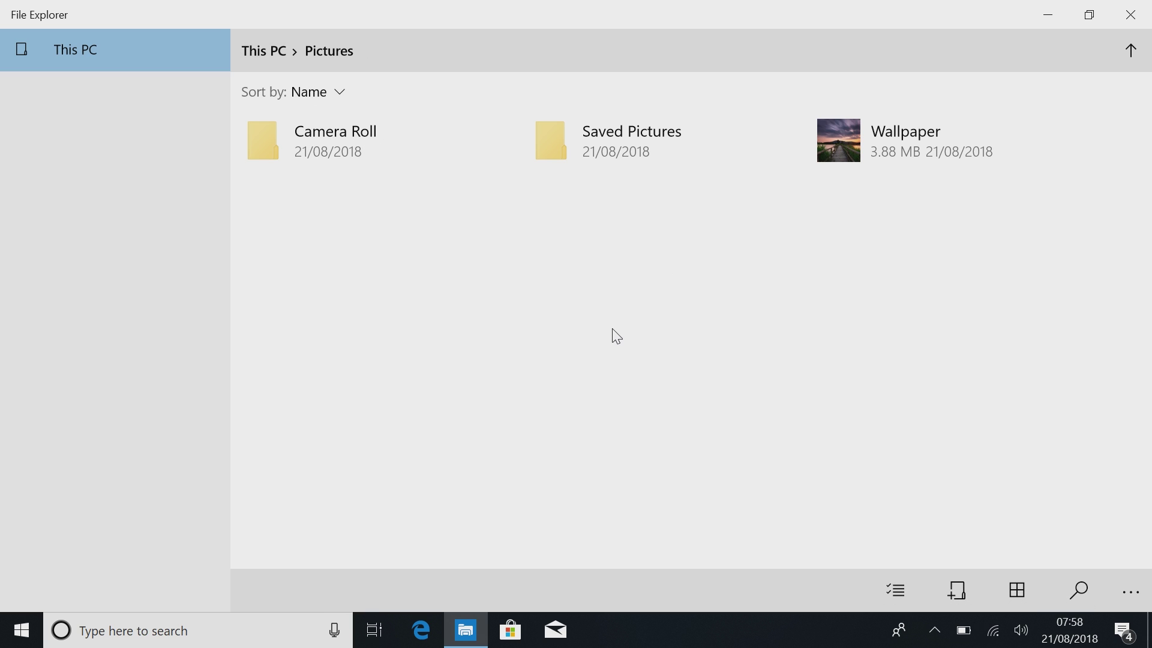
- Dismiss the Wallpaper actions menu, clear the selection, and close File Explorer
{"action": "right_click", "coordinate": [907, 132]}
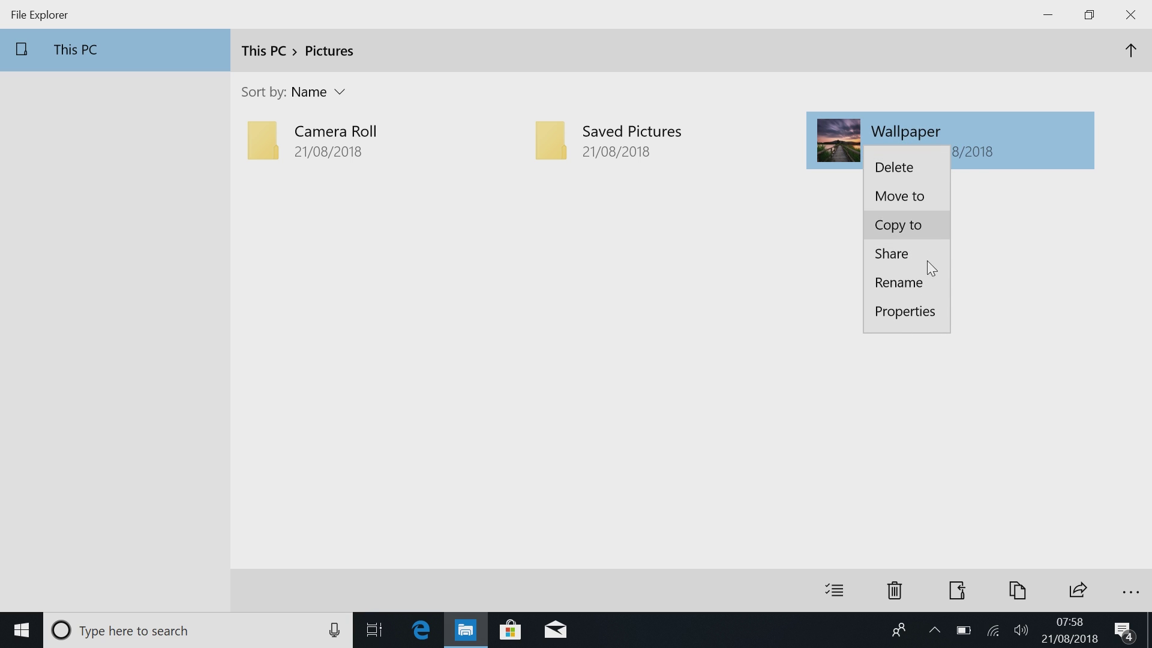
{"action": "left_click", "coordinate": [748, 387]}
{"action": "left_click", "coordinate": [747, 386]}
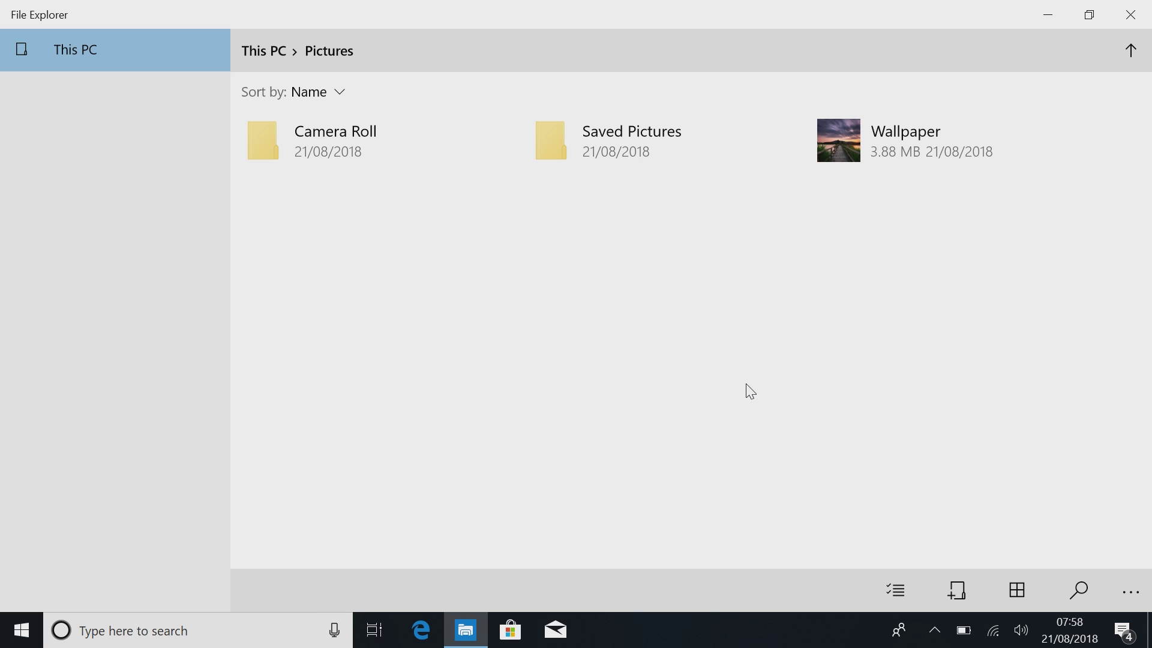
{"action": "left_click", "coordinate": [1131, 14]}
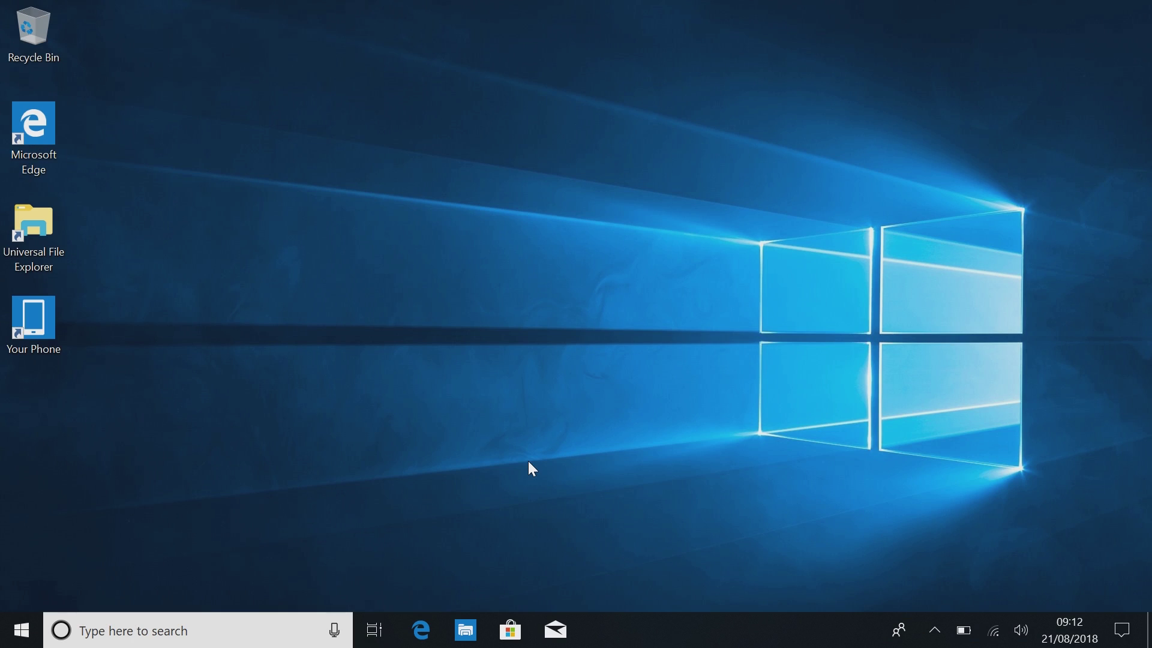
- Reopen File Explorer from its taskbar icon to load This PC
{"action": "left_click", "coordinate": [465, 627]}
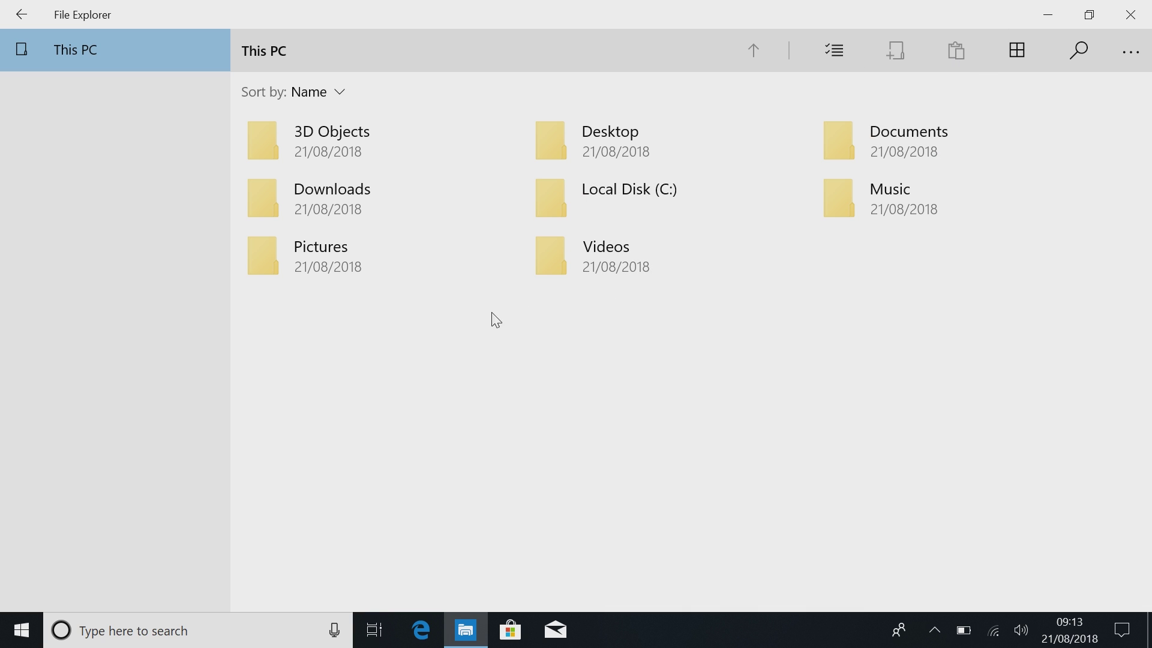
- Open Pictures and copy the Wallpaper image
{"action": "left_click", "coordinate": [324, 245]}
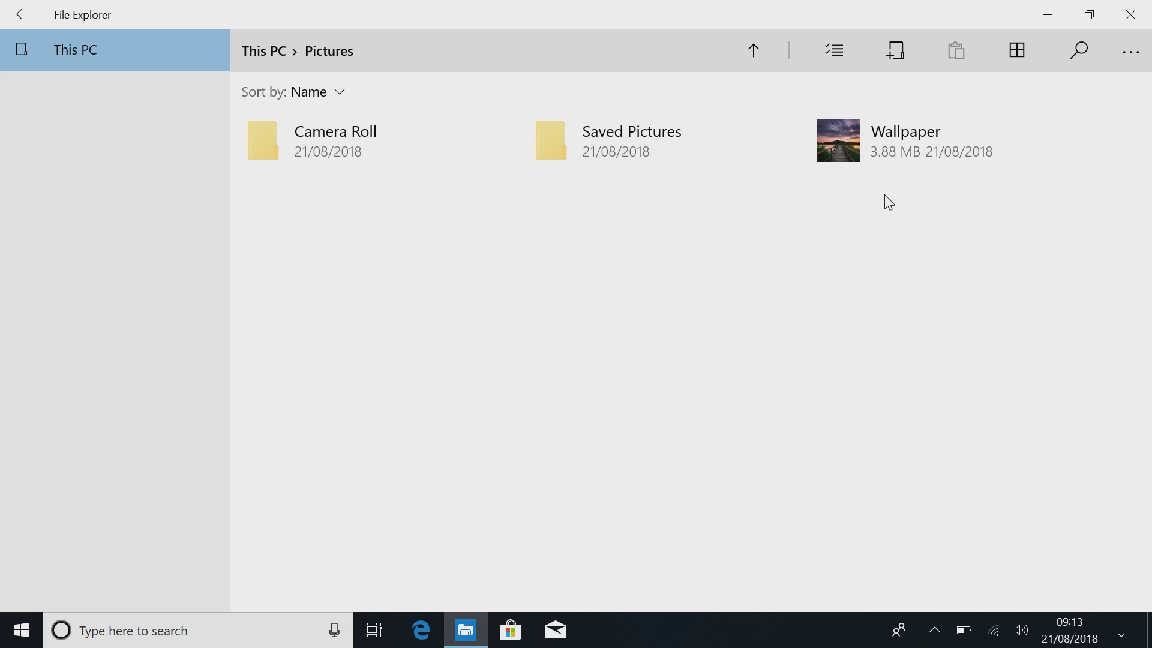
{"action": "right_click", "coordinate": [874, 160]}
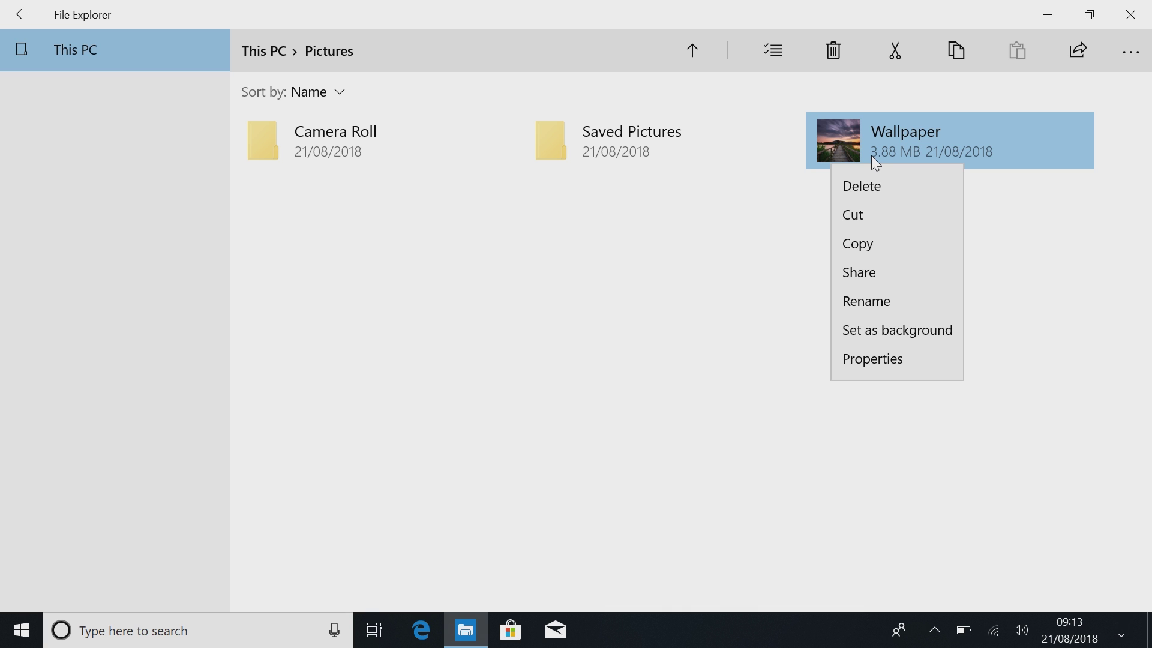
{"action": "left_click", "coordinate": [881, 241]}
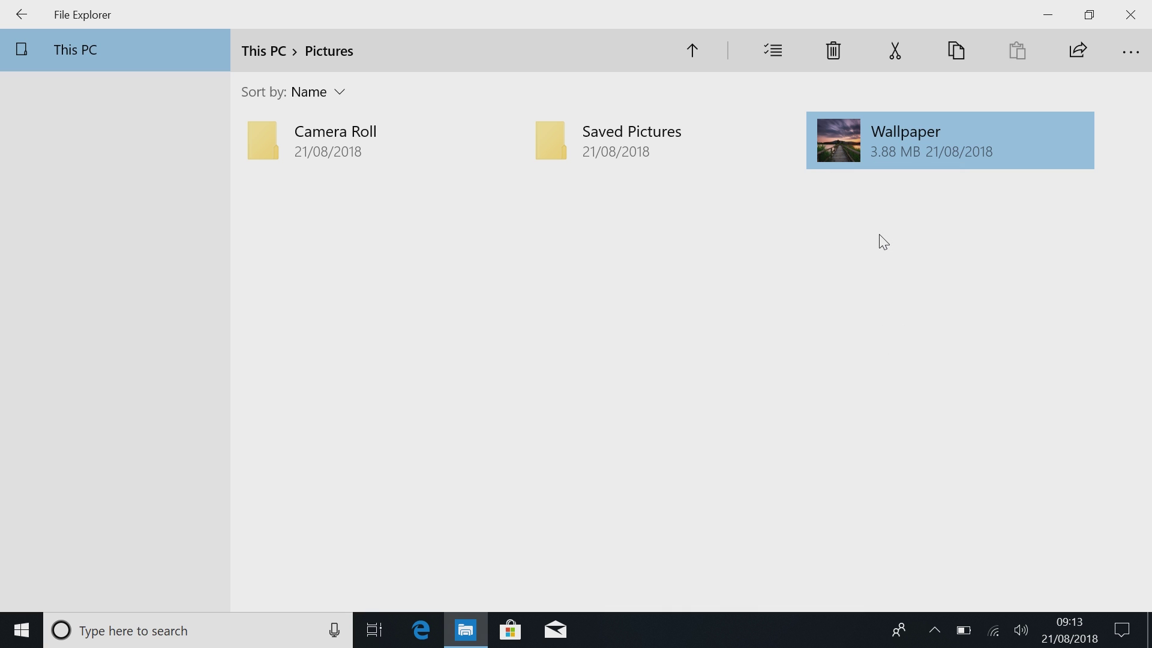
{"action": "left_click", "coordinate": [687, 339]}
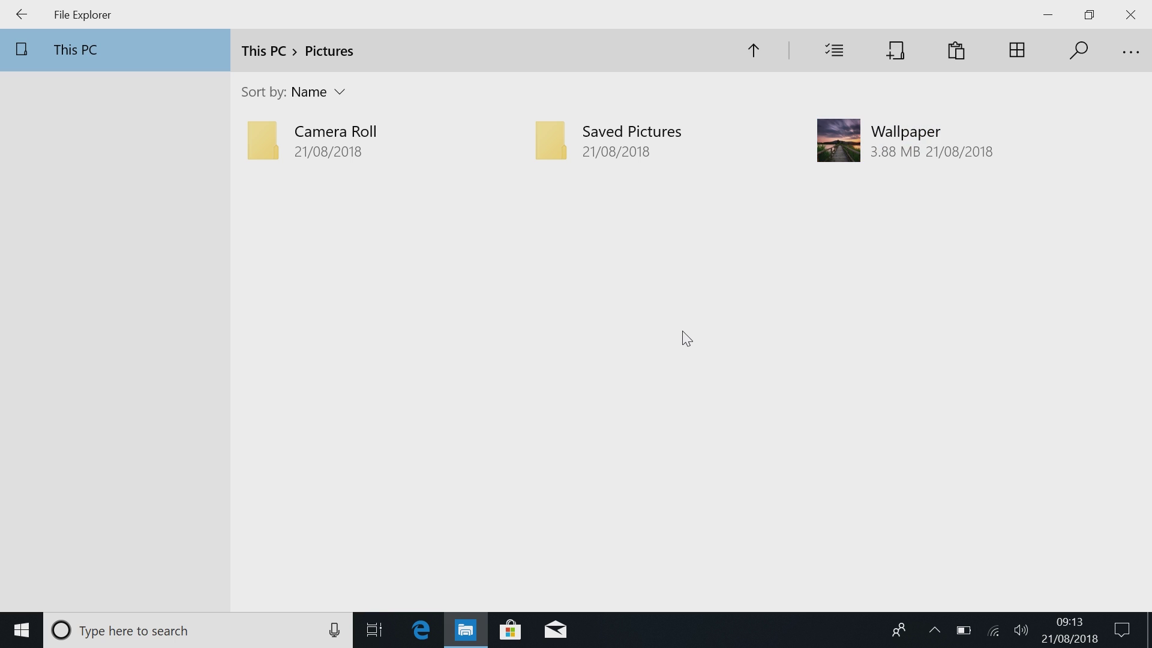
- Paste Wallpaper into the empty Saved Pictures folder
{"action": "left_click", "coordinate": [611, 138]}
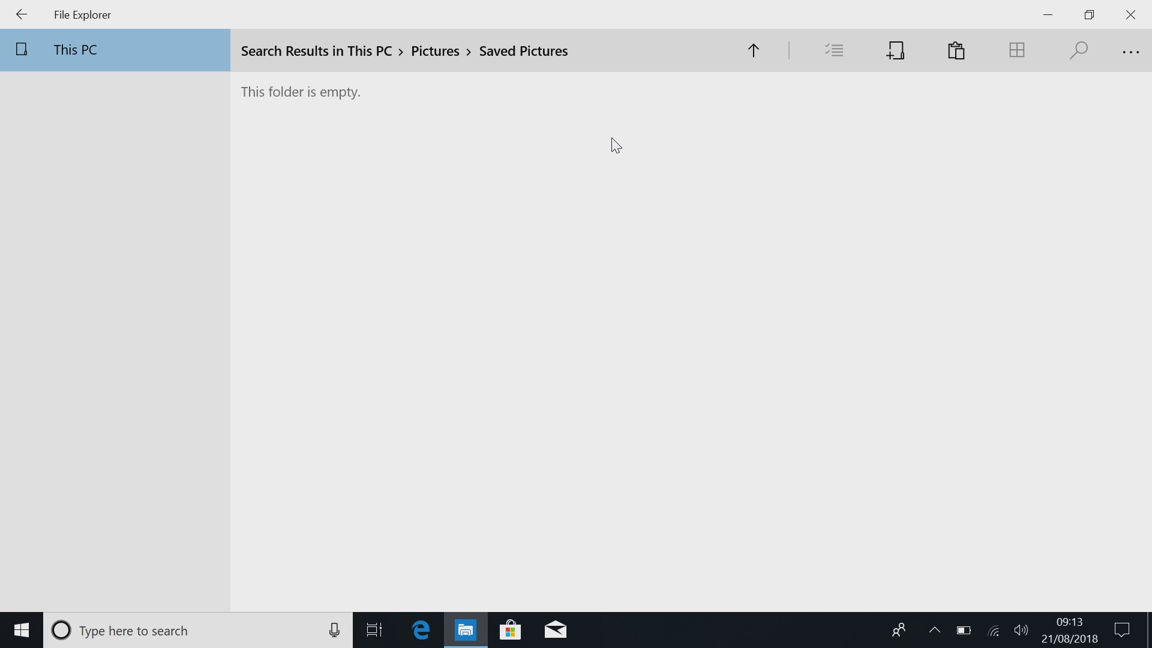
{"action": "right_click", "coordinate": [418, 145]}
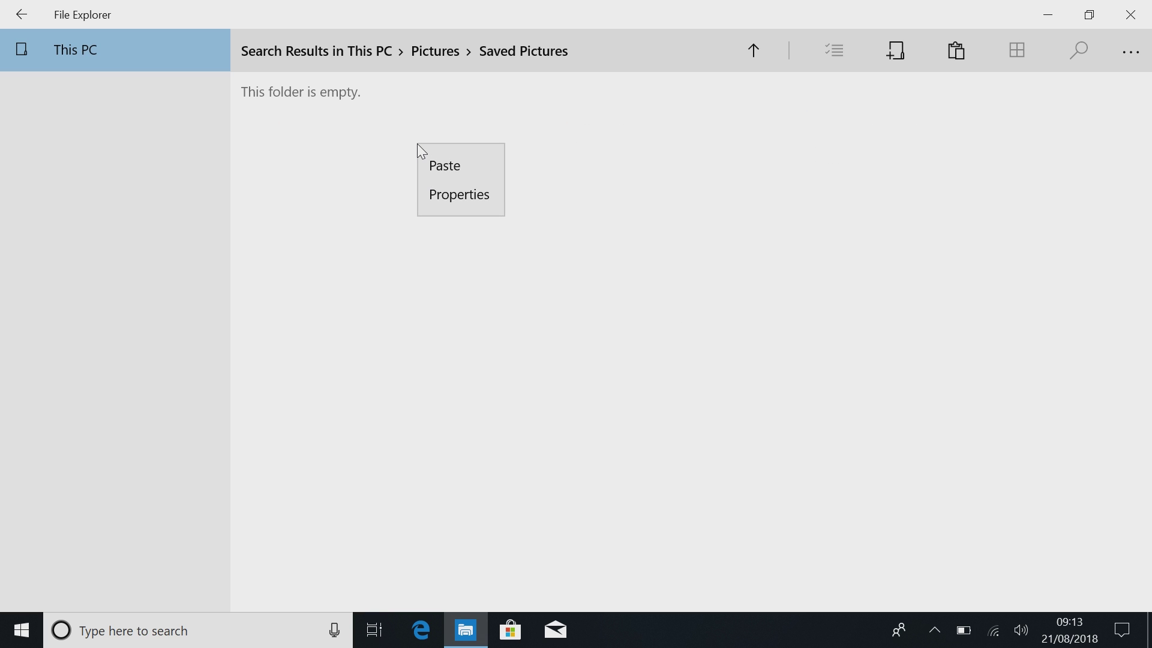
{"action": "left_click", "coordinate": [480, 179]}
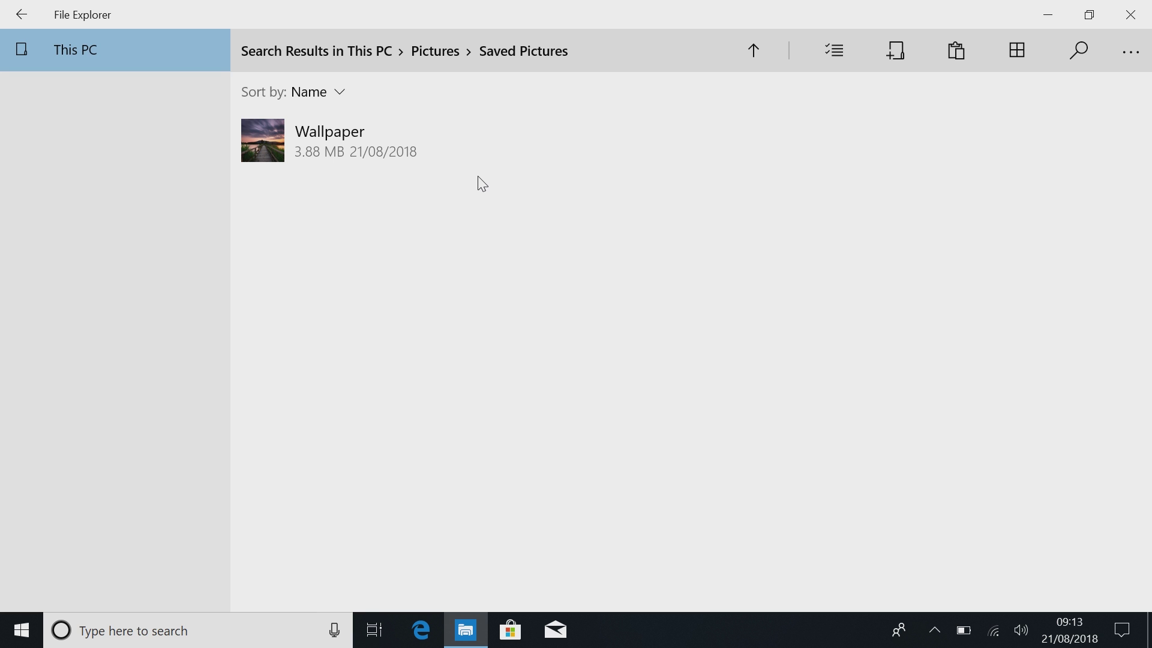
{"action": "right_click", "coordinate": [352, 147]}
- Cut Wallpaper from Saved Pictures and paste it into Documents
{"action": "left_click", "coordinate": [372, 221]}
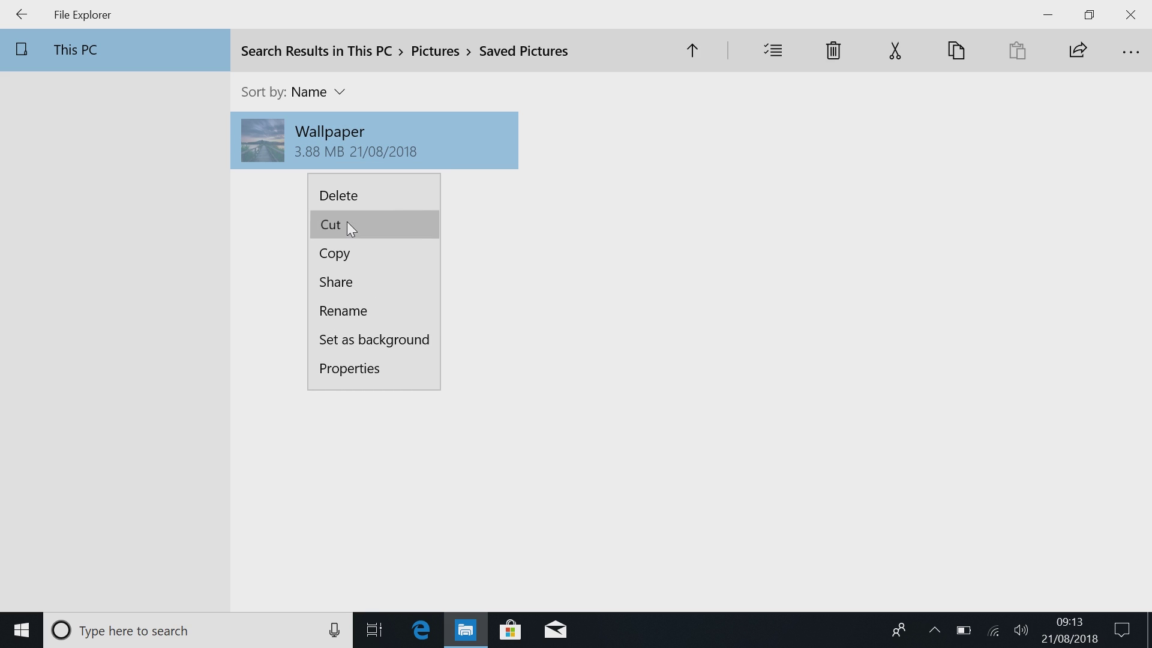
{"action": "left_click", "coordinate": [422, 56]}
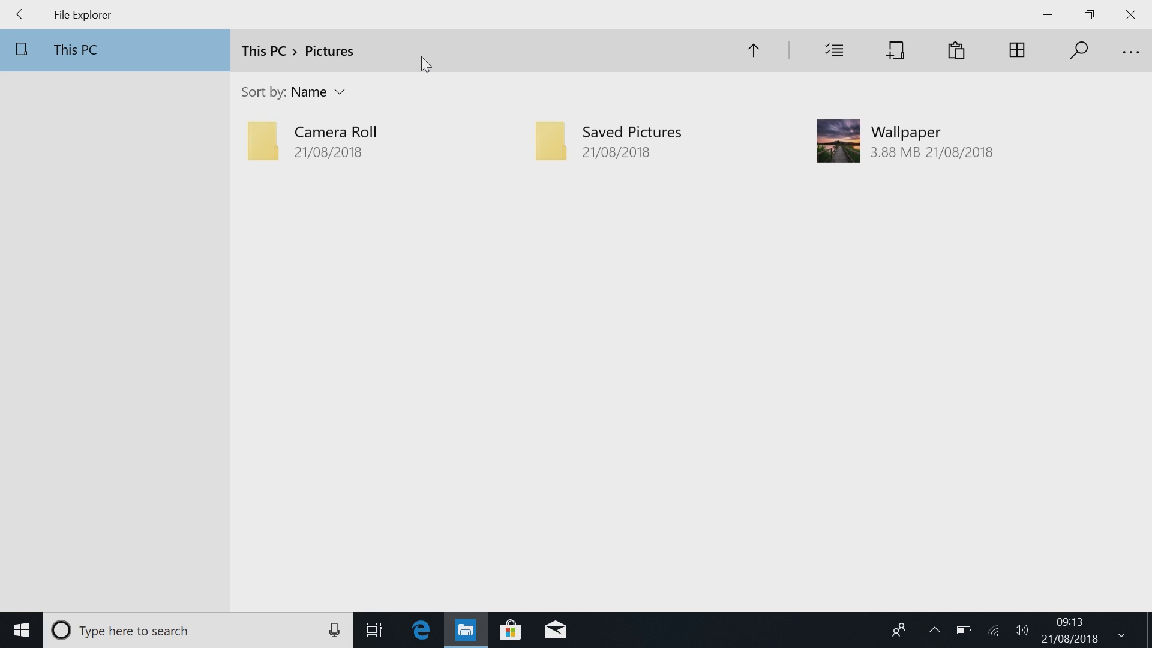
{"action": "left_click", "coordinate": [247, 62]}
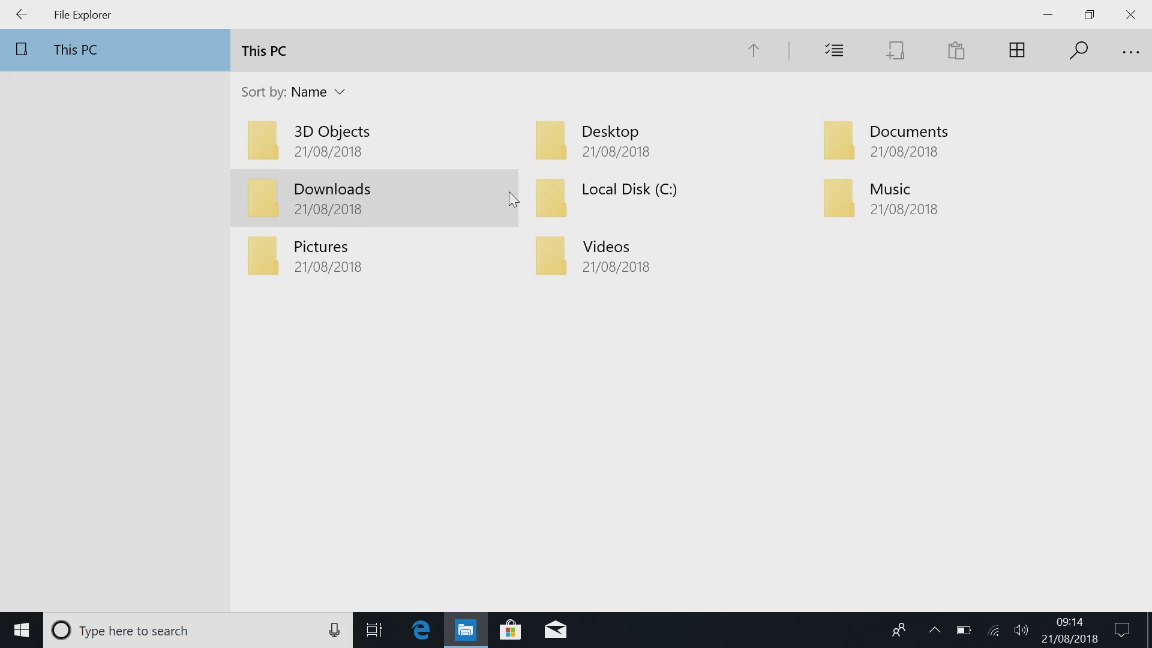
{"action": "left_click", "coordinate": [885, 141]}
{"action": "right_click", "coordinate": [399, 223]}
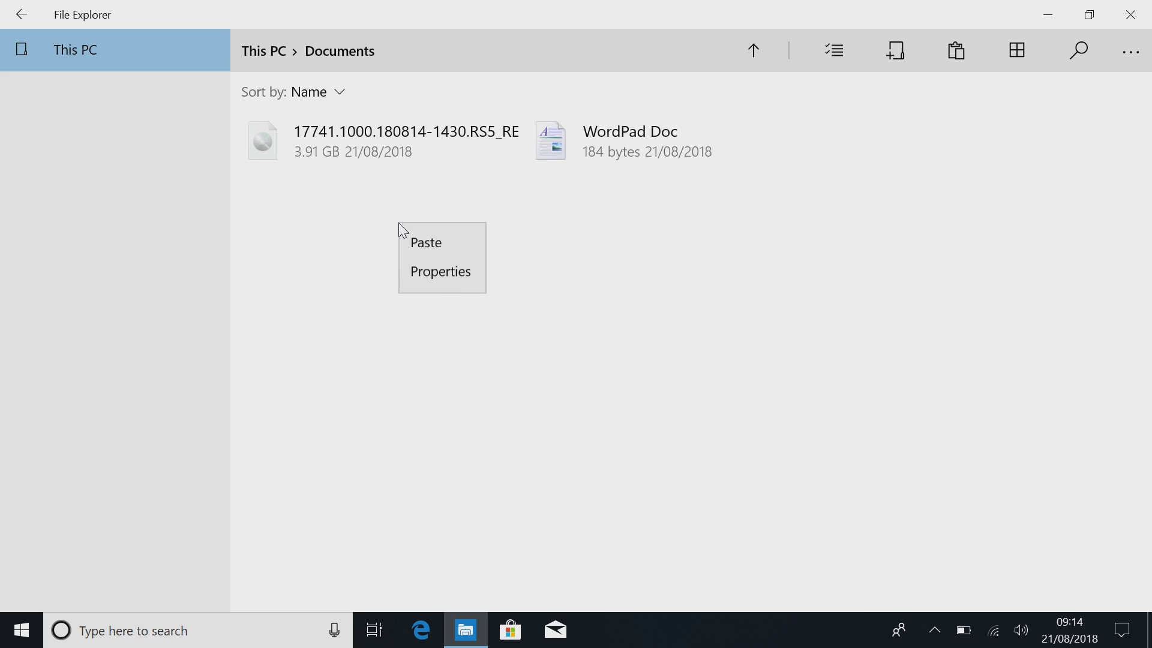
{"action": "left_click", "coordinate": [421, 243]}
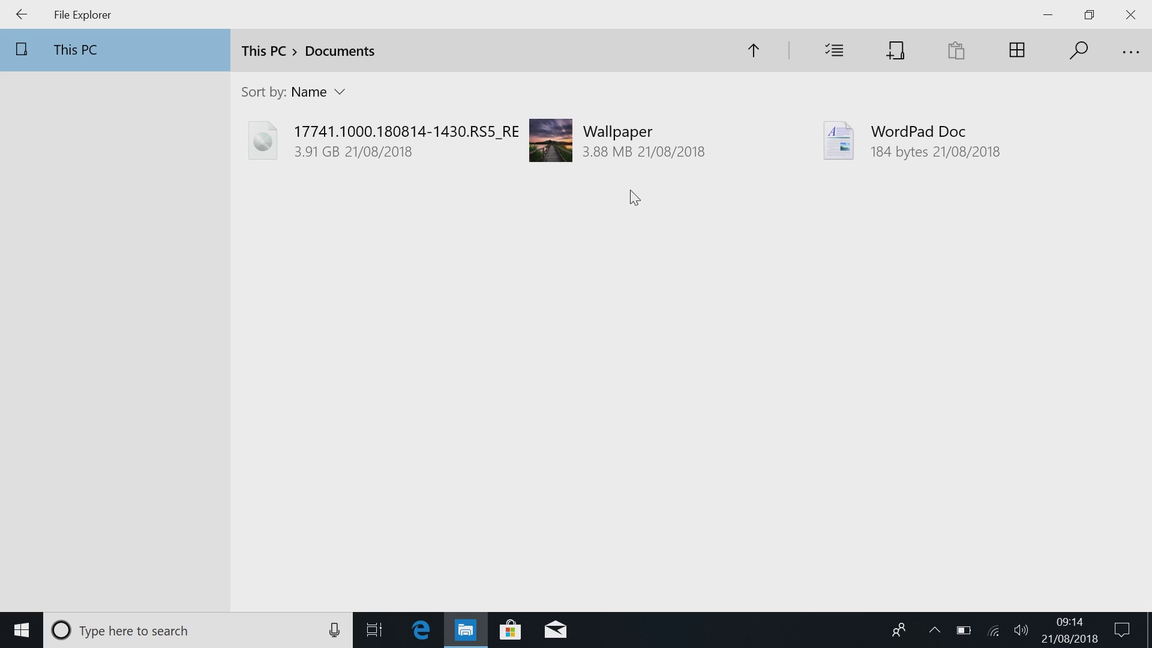
- Return to the Pictures folder and bring up Wallpaper's actions
{"action": "left_click", "coordinate": [263, 62]}
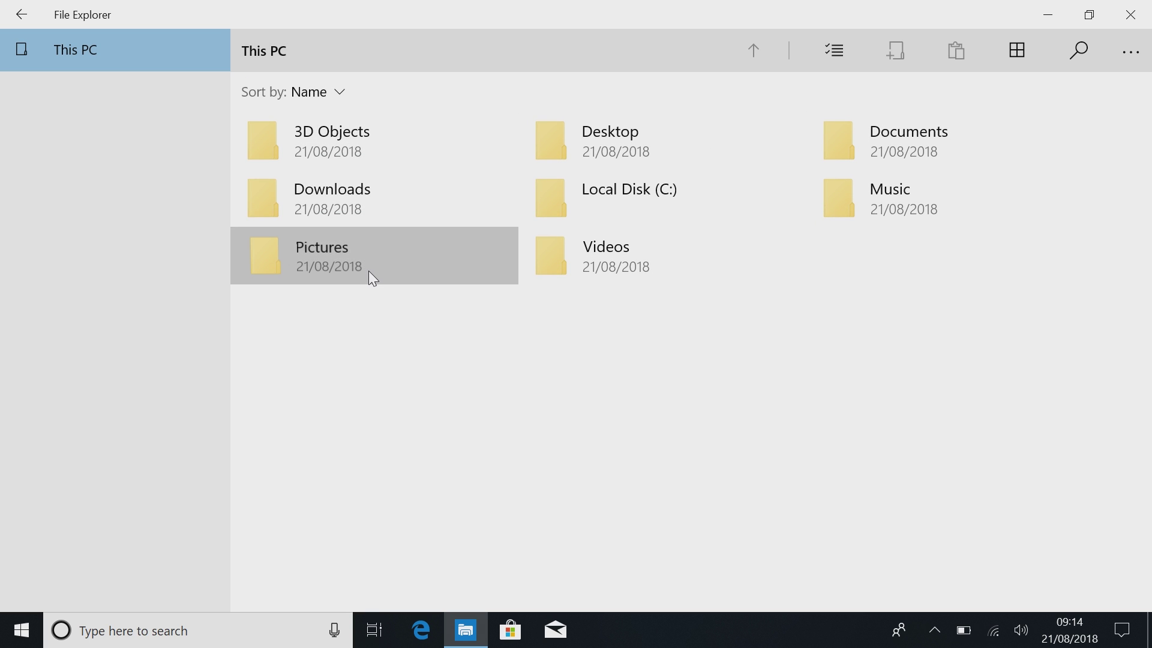
{"action": "left_click", "coordinate": [372, 277]}
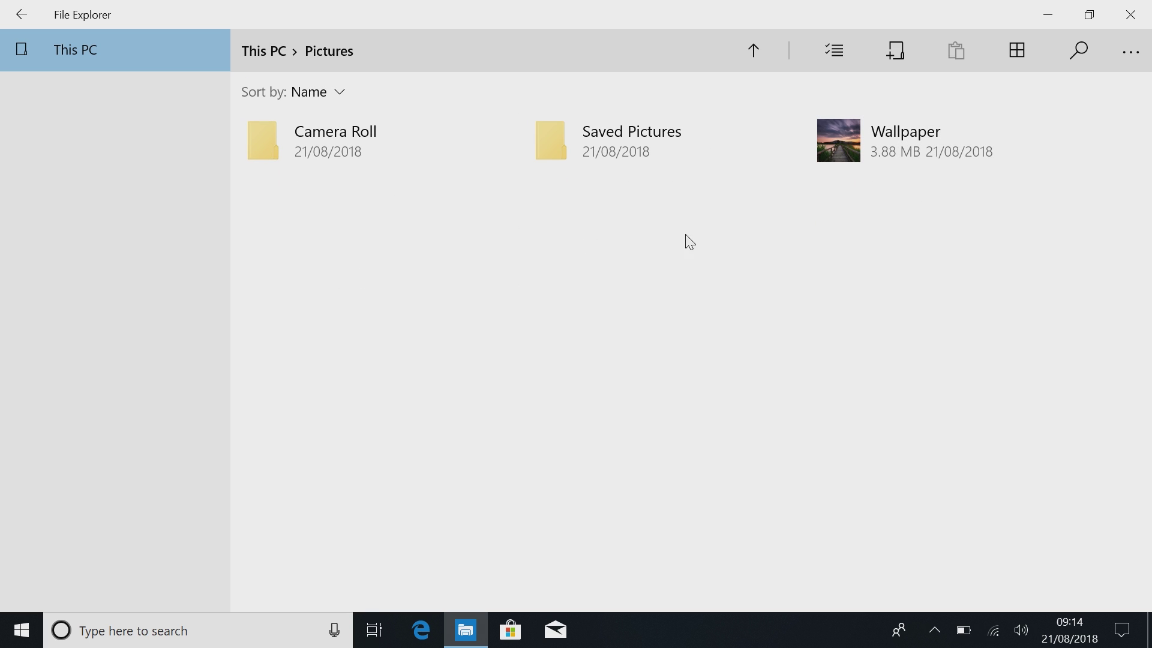
{"action": "right_click", "coordinate": [910, 155]}
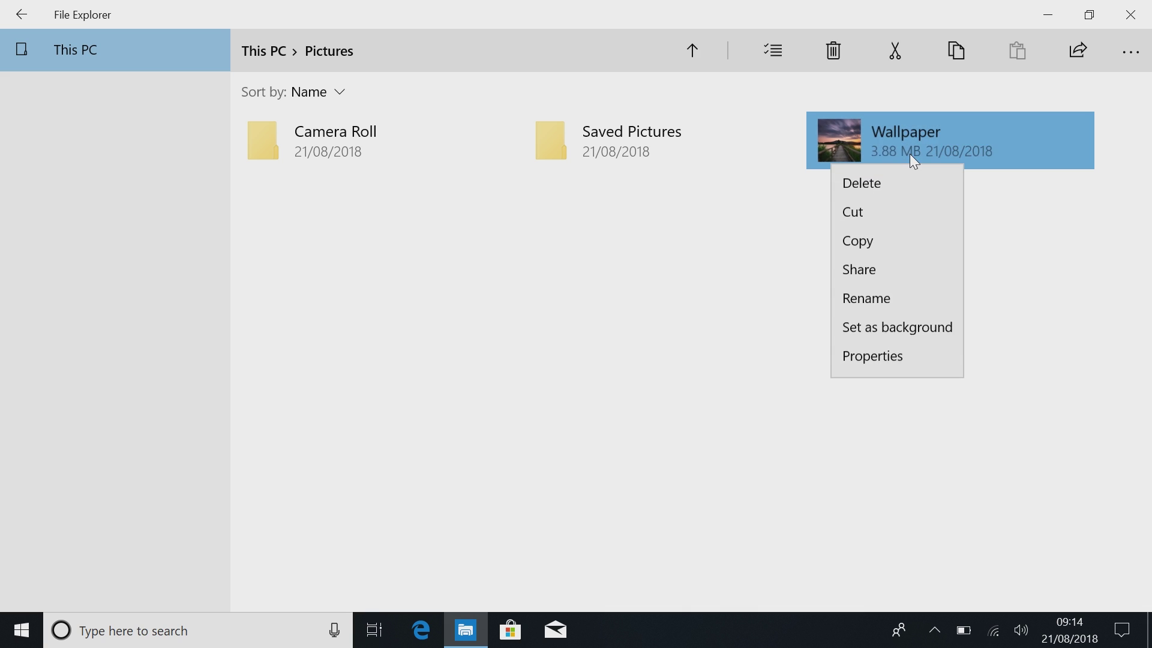
- Restore the window, set Wallpaper as desktop background, then maximize the window again
{"action": "left_click", "coordinate": [681, 316]}
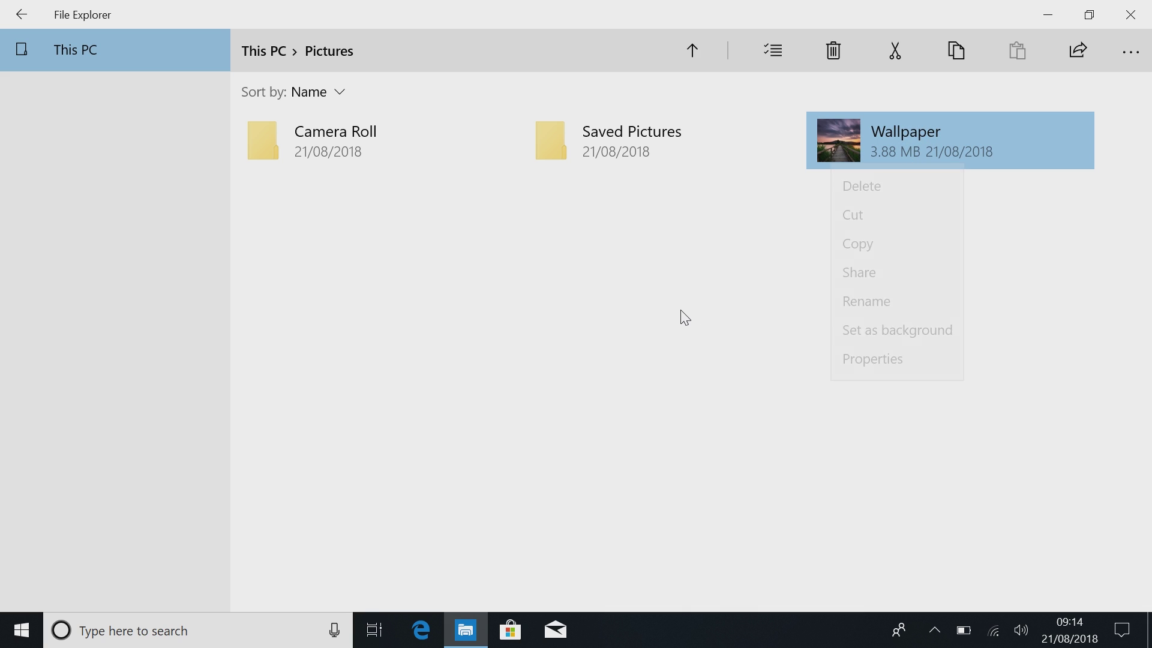
{"action": "left_click_drag", "start_coordinate": [676, 5], "coordinate": [618, 52]}
{"action": "right_click", "coordinate": [546, 239]}
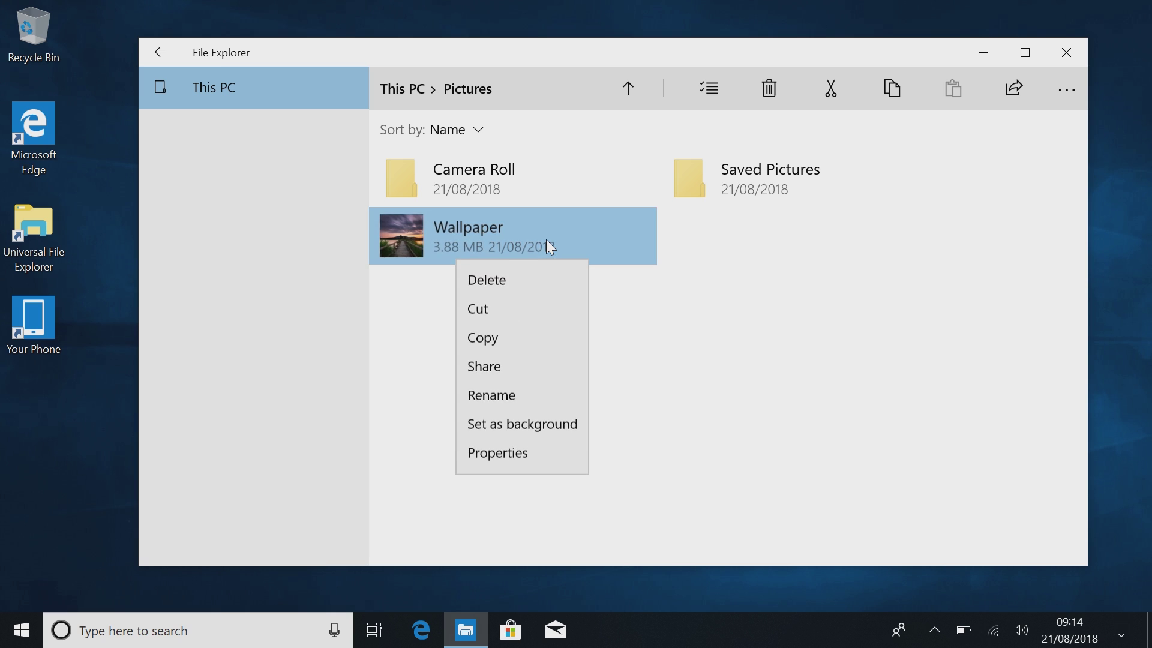
{"action": "left_click", "coordinate": [513, 436]}
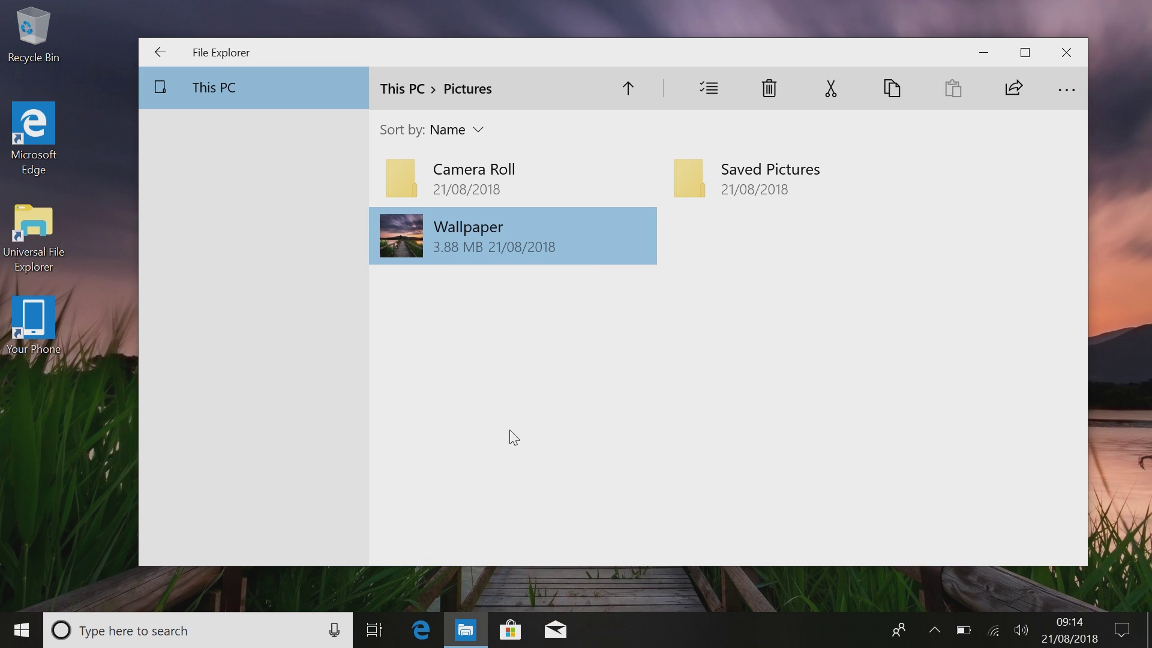
{"action": "left_click", "coordinate": [1020, 51]}
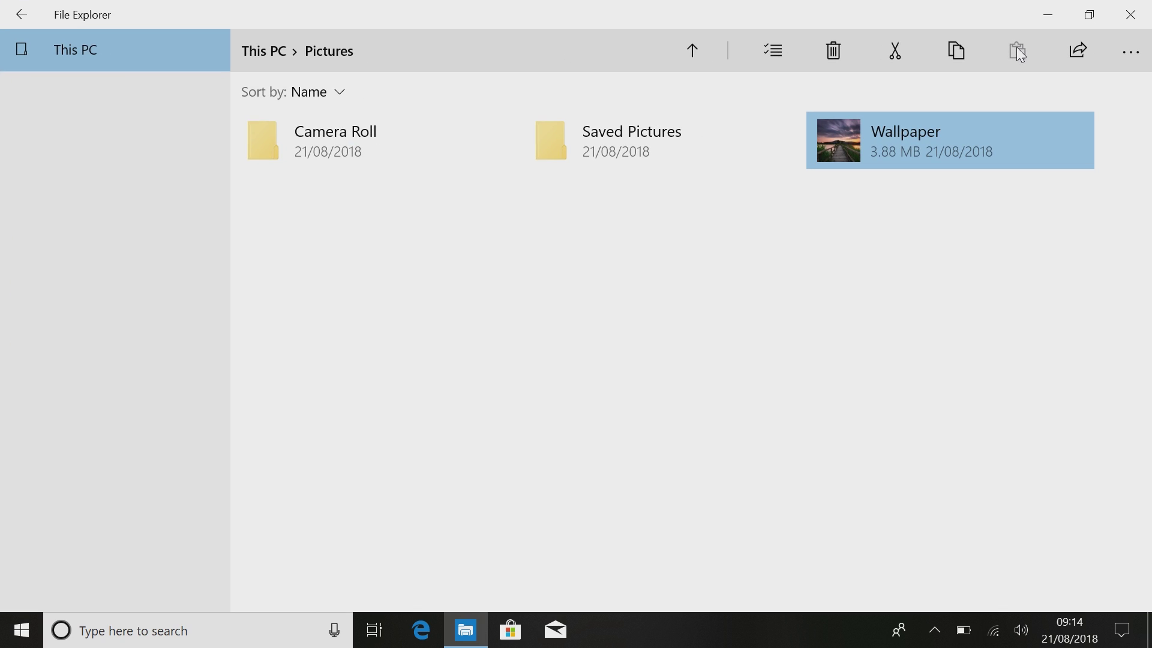
{"action": "left_click", "coordinate": [733, 307]}
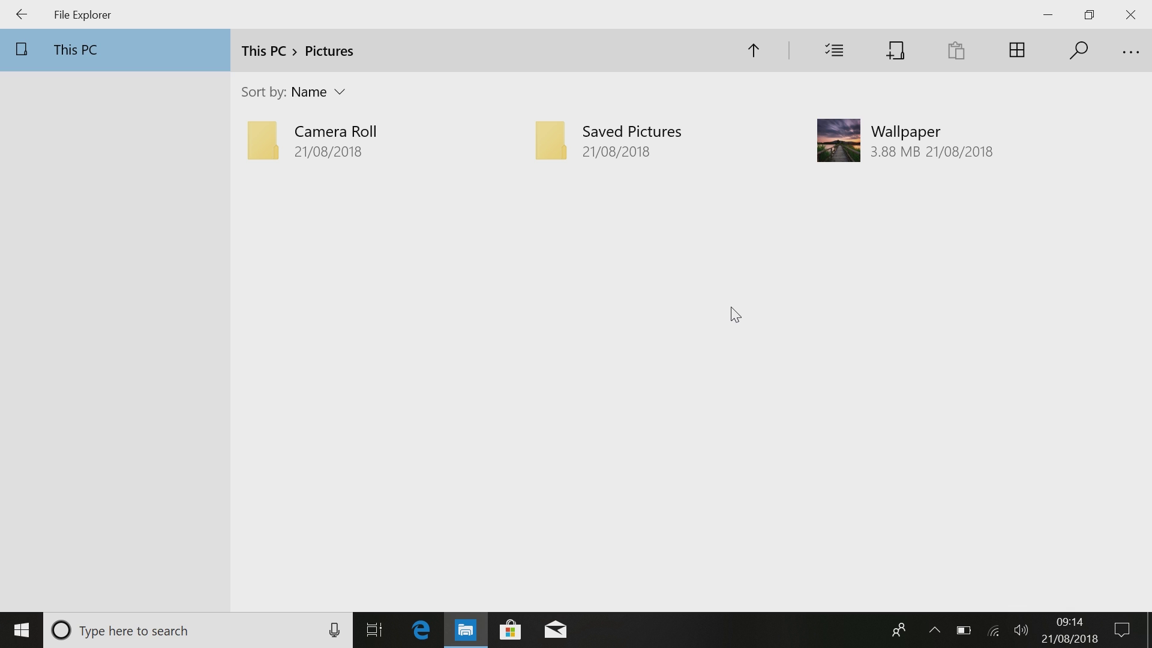
- Drag the Wallpaper image into the Camera Roll folder and open Camera Roll
{"action": "right_click", "coordinate": [922, 170]}
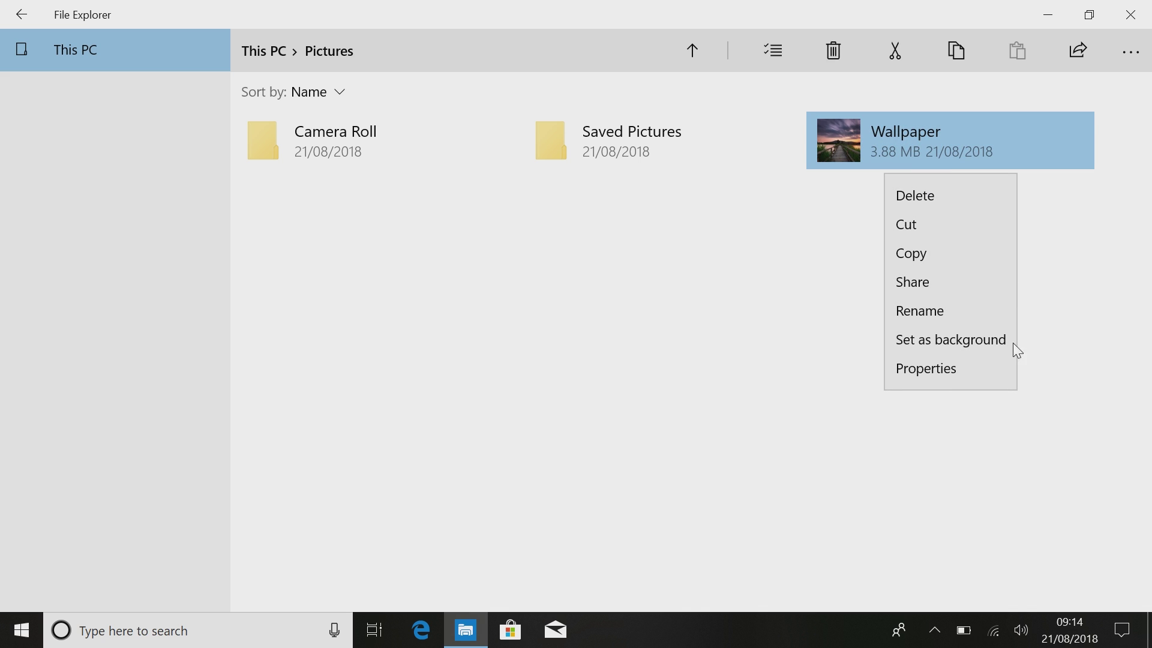
{"action": "left_click", "coordinate": [712, 363]}
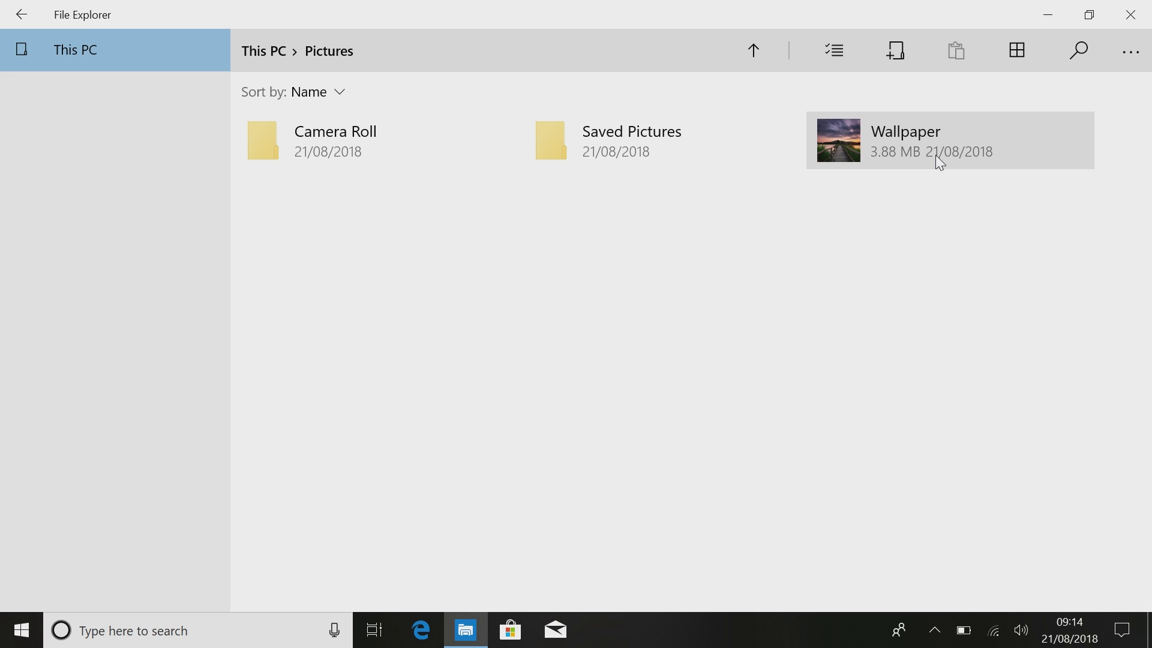
{"action": "right_click", "coordinate": [941, 163]}
{"action": "key", "text": "Escape"}
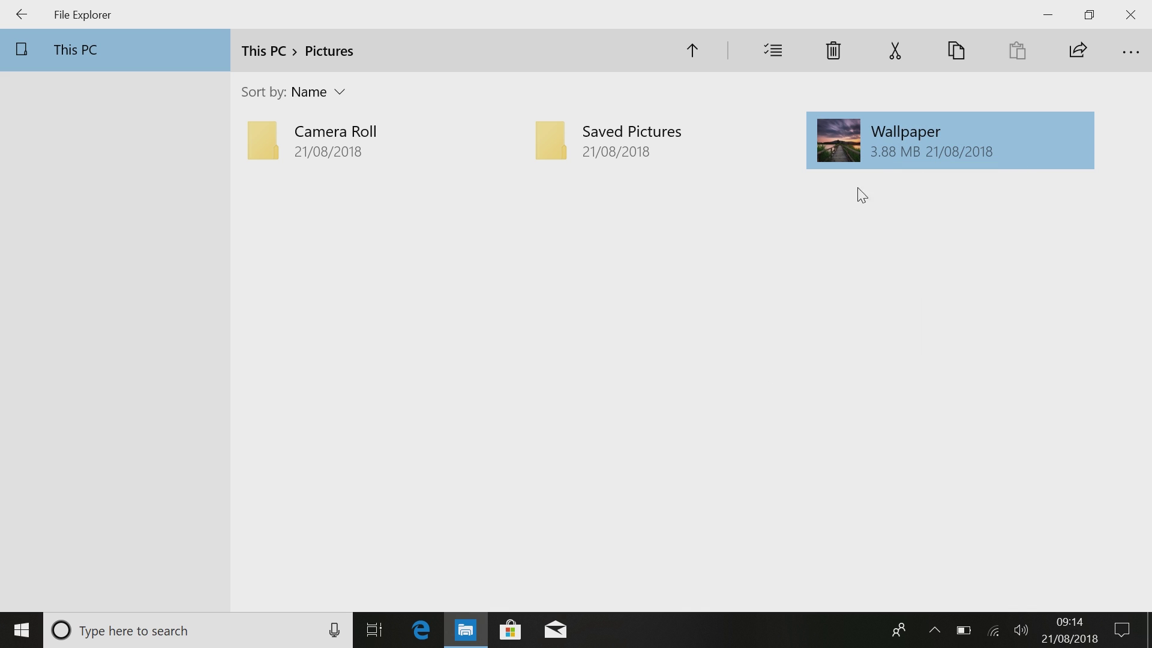
{"action": "left_click_drag", "start_coordinate": [907, 129], "coordinate": [378, 142]}
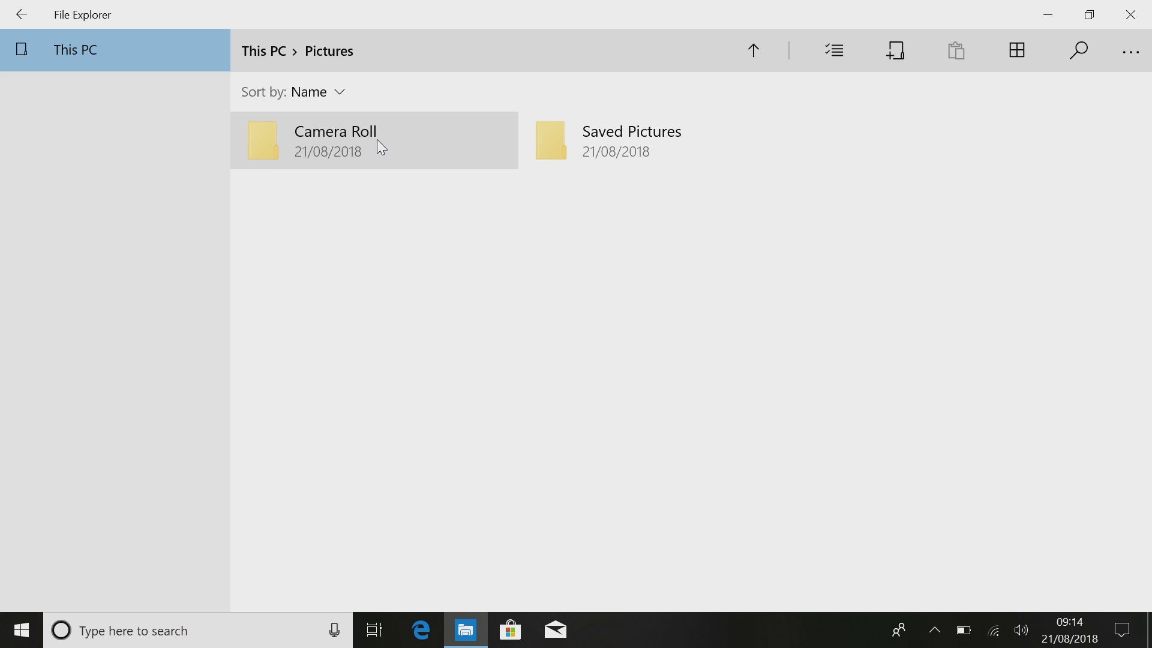
{"action": "double_click", "coordinate": [377, 139]}
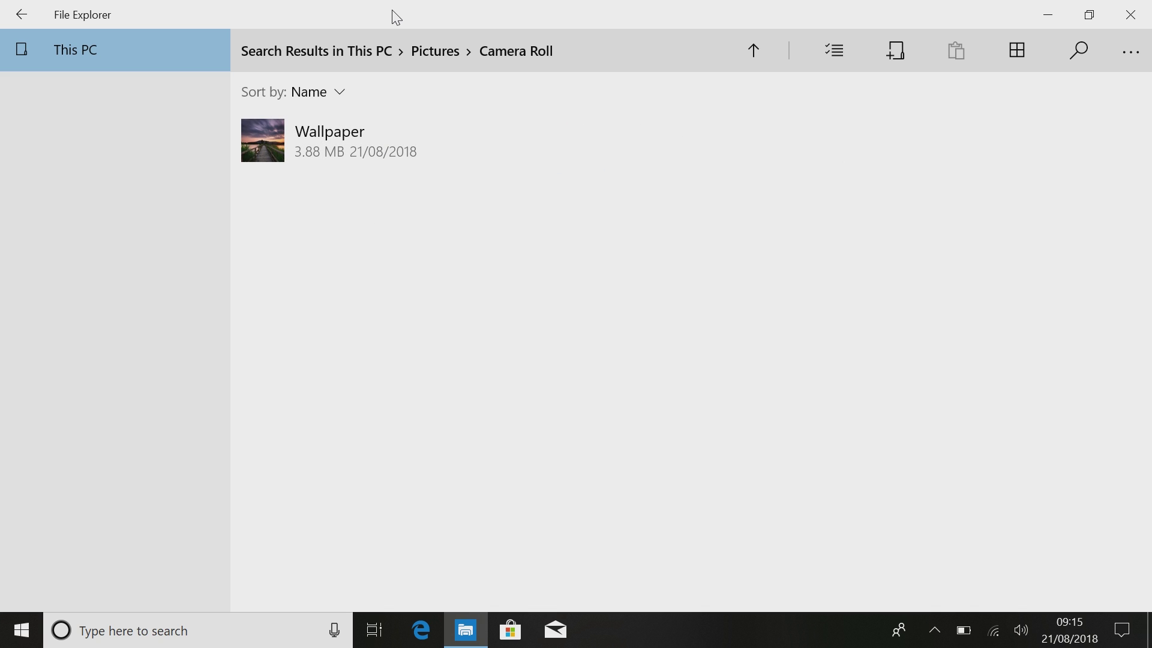
- Move Wallpaper out onto the desktop with Move here, then drag it back into Camera Roll
{"action": "left_click_drag", "start_coordinate": [396, 16], "coordinate": [580, 49]}
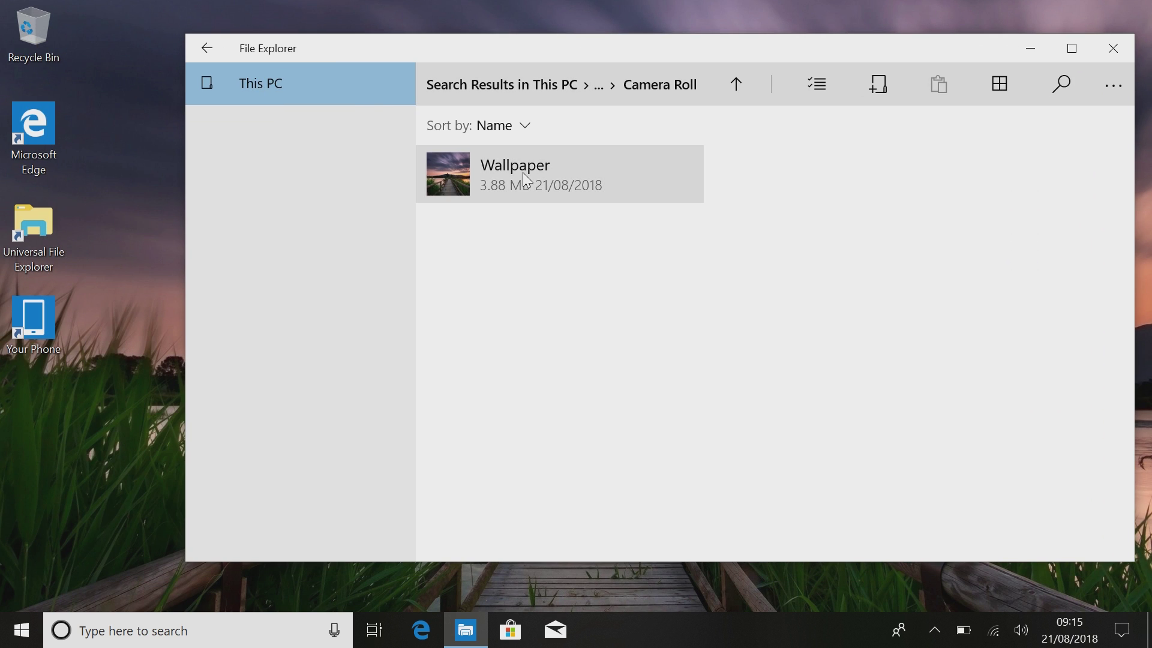
{"action": "left_click_drag", "start_coordinate": [523, 172], "coordinate": [143, 424]}
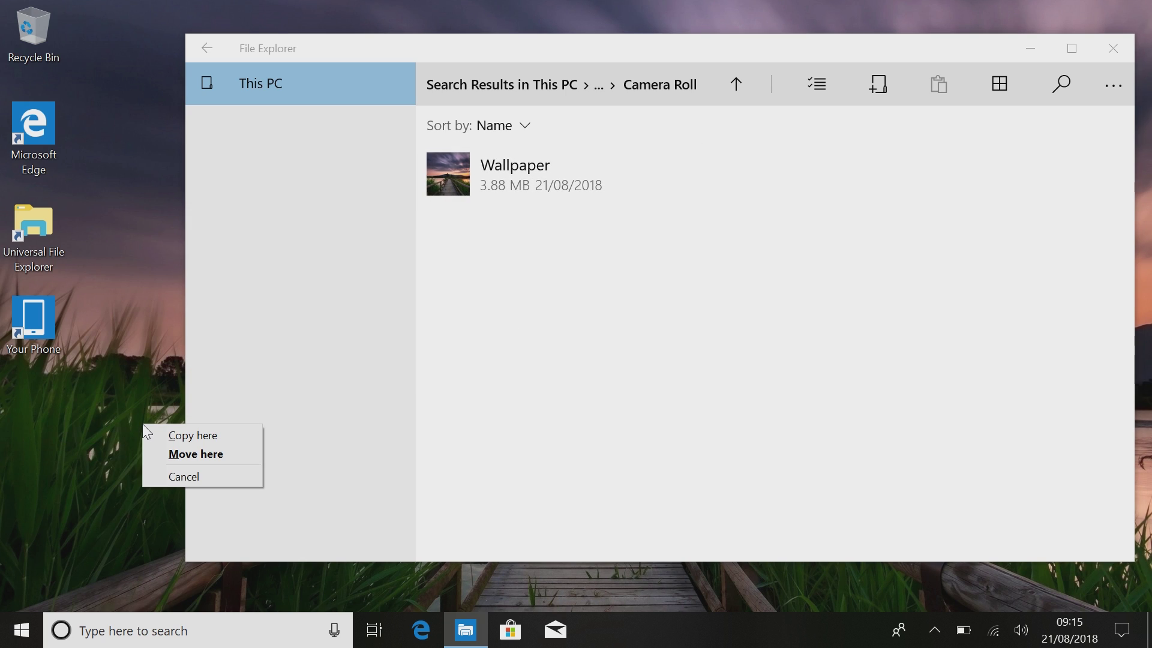
{"action": "left_click", "coordinate": [186, 451]}
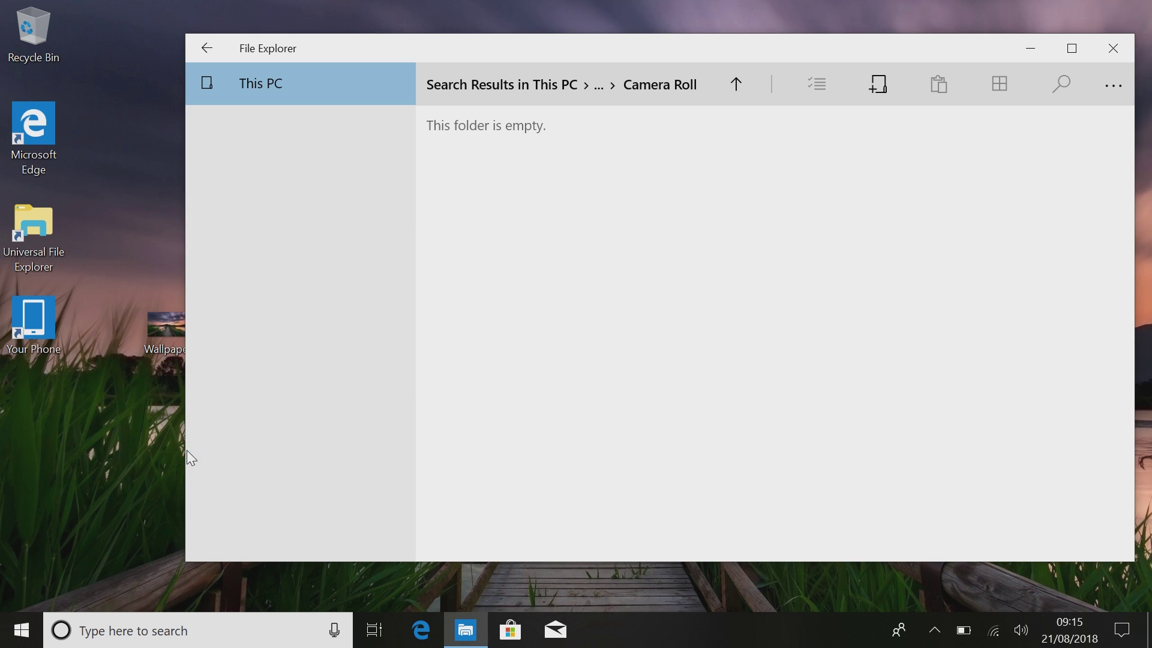
{"action": "left_click_drag", "start_coordinate": [162, 336], "coordinate": [118, 309]}
{"action": "left_click_drag", "start_coordinate": [454, 210], "coordinate": [522, 188]}
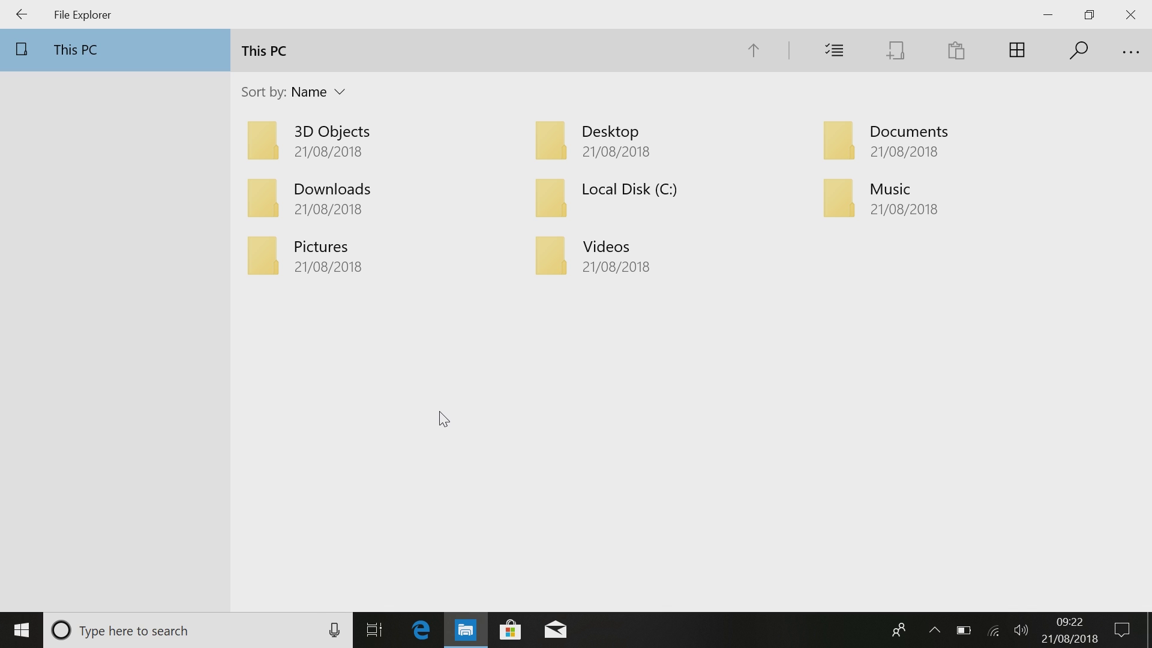
- Bring up the Windows Start menu while File Explorer stays open at This PC
{"action": "key", "text": "super"}
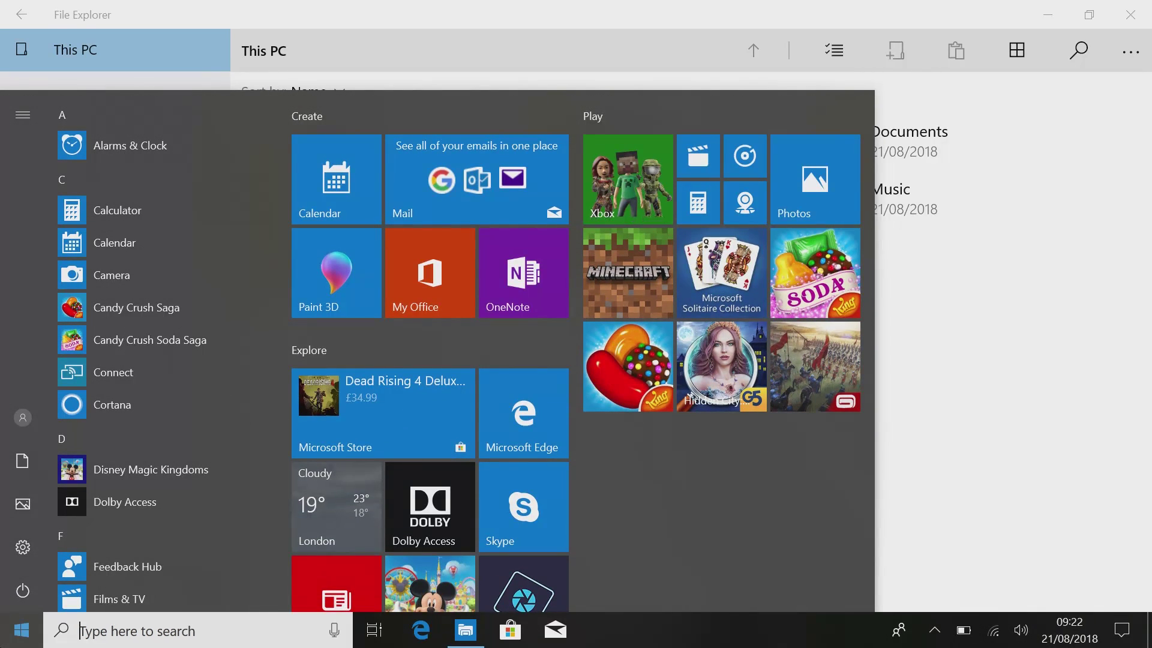
{"action": "left_click", "coordinate": [8, 471]}
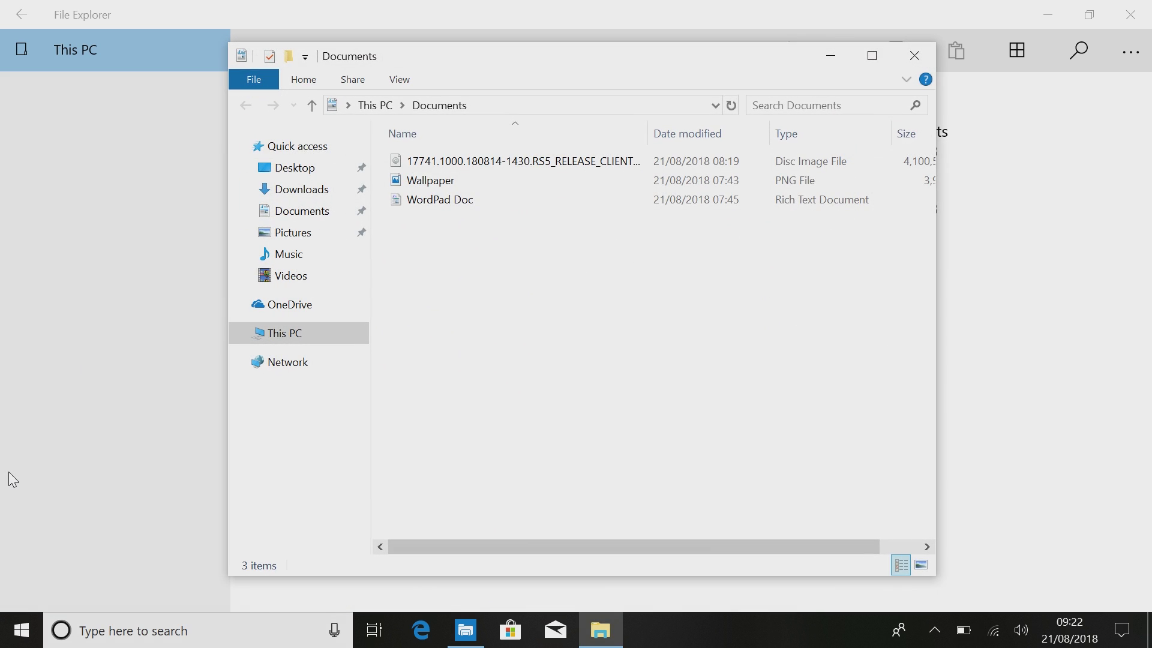
{"action": "left_click", "coordinate": [907, 56]}
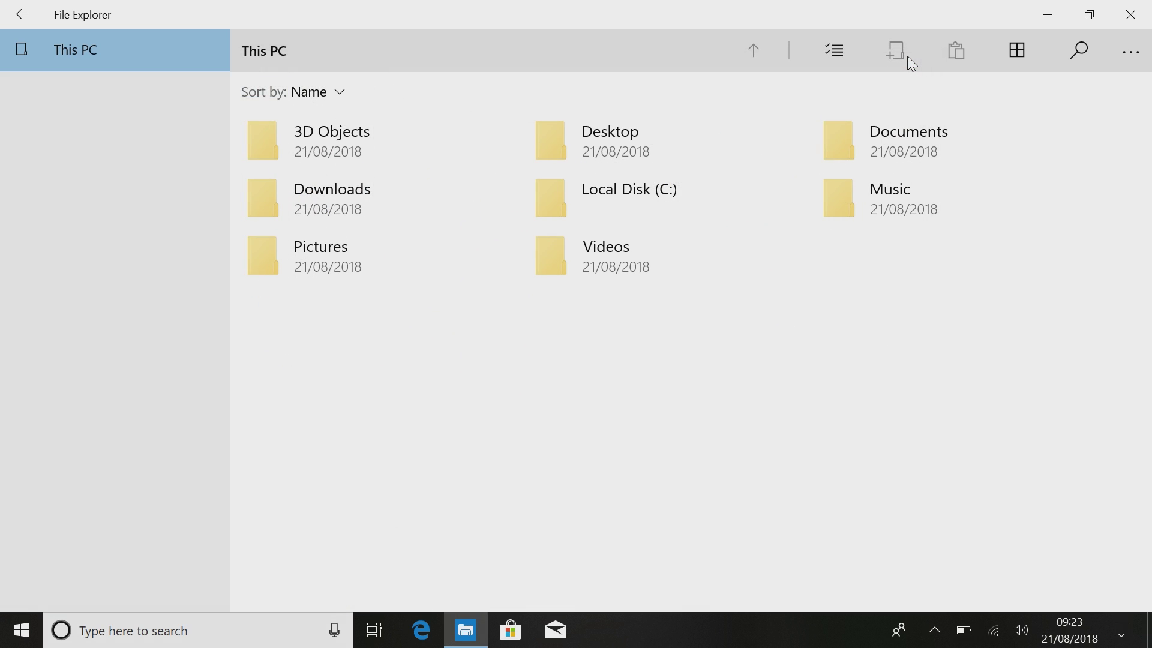